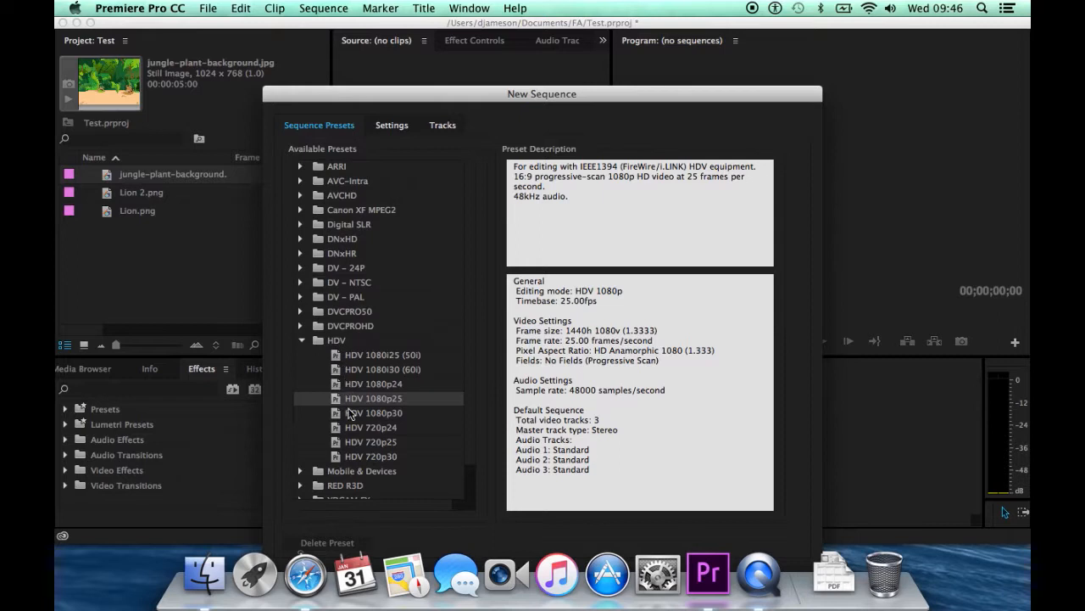
Create a sequence from the HDV 1080p25 preset and place Lion 2.png at the start of V1.
{"action": "key", "text": "Return"}
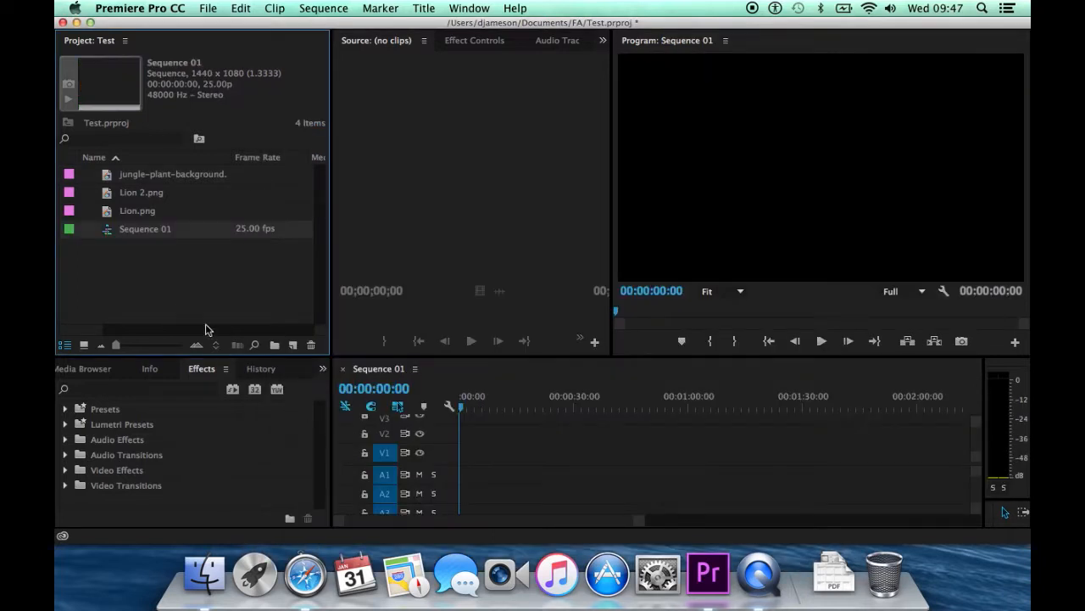
{"action": "left_click", "coordinate": [146, 198]}
{"action": "left_click_drag", "start_coordinate": [146, 198], "coordinate": [467, 468]}
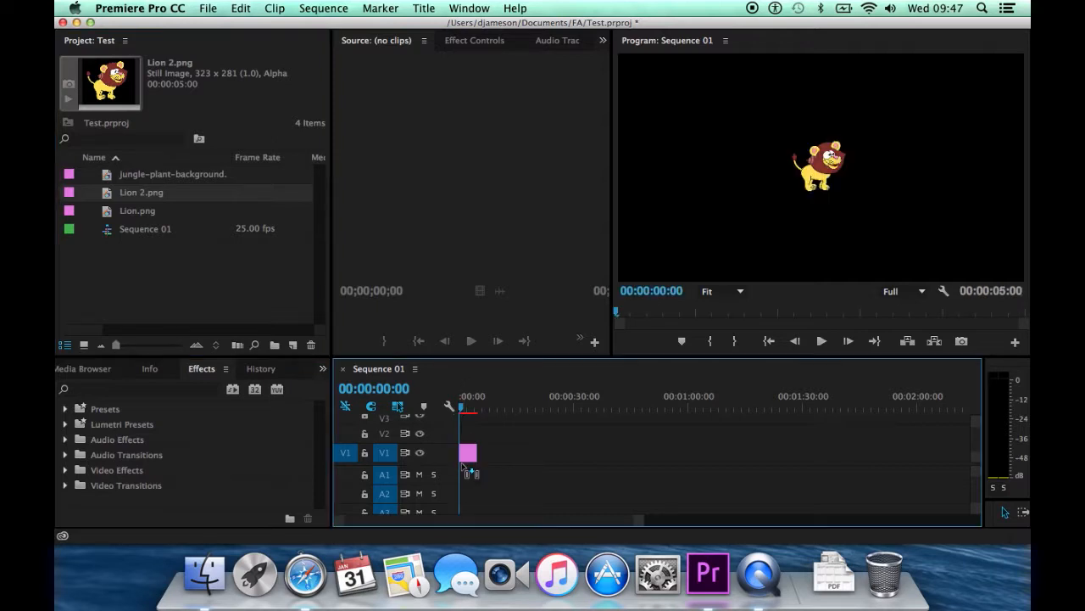
Add Lion.png to the timeline and stack it on V2 directly above the Lion 2.png clip.
{"action": "left_click", "coordinate": [154, 215]}
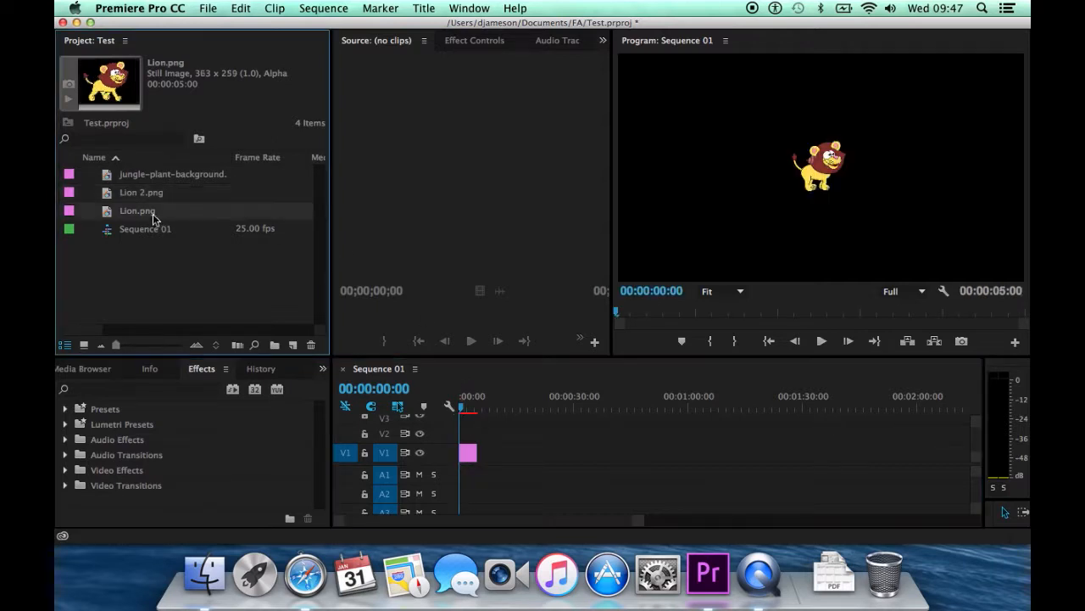
{"action": "left_click_drag", "start_coordinate": [154, 218], "coordinate": [481, 454]}
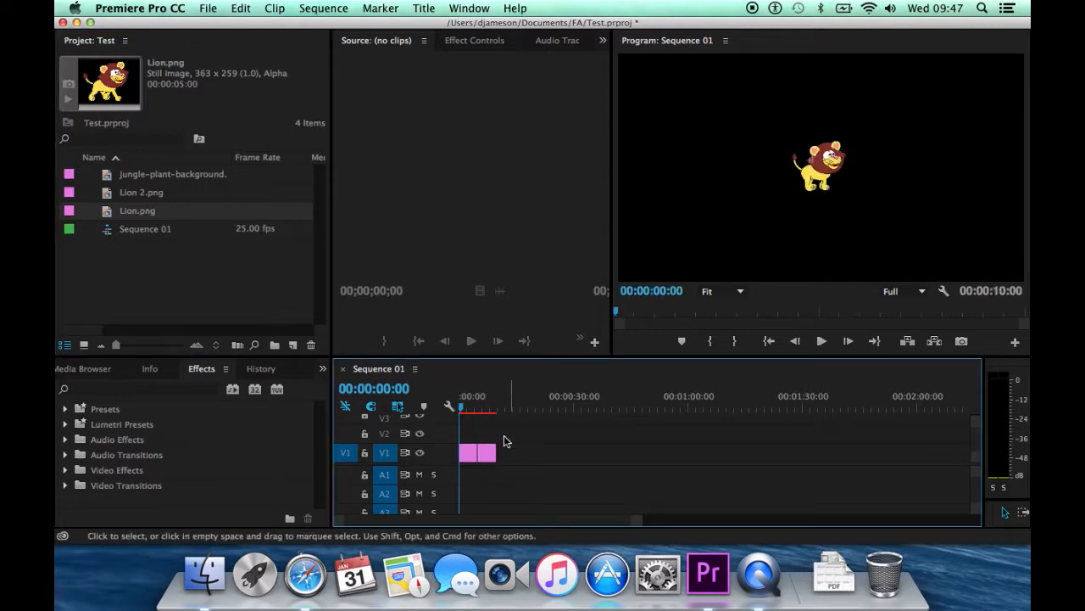
{"action": "mouse_move", "coordinate": [461, 407]}
{"action": "left_mouse_down"}
{"action": "mouse_move", "coordinate": [484, 413]}
{"action": "mouse_move", "coordinate": [458, 413]}
{"action": "left_mouse_up"}
{"action": "mouse_move", "coordinate": [487, 454]}
{"action": "left_mouse_down"}
{"action": "mouse_move", "coordinate": [492, 444]}
{"action": "mouse_move", "coordinate": [476, 438]}
{"action": "left_mouse_up"}
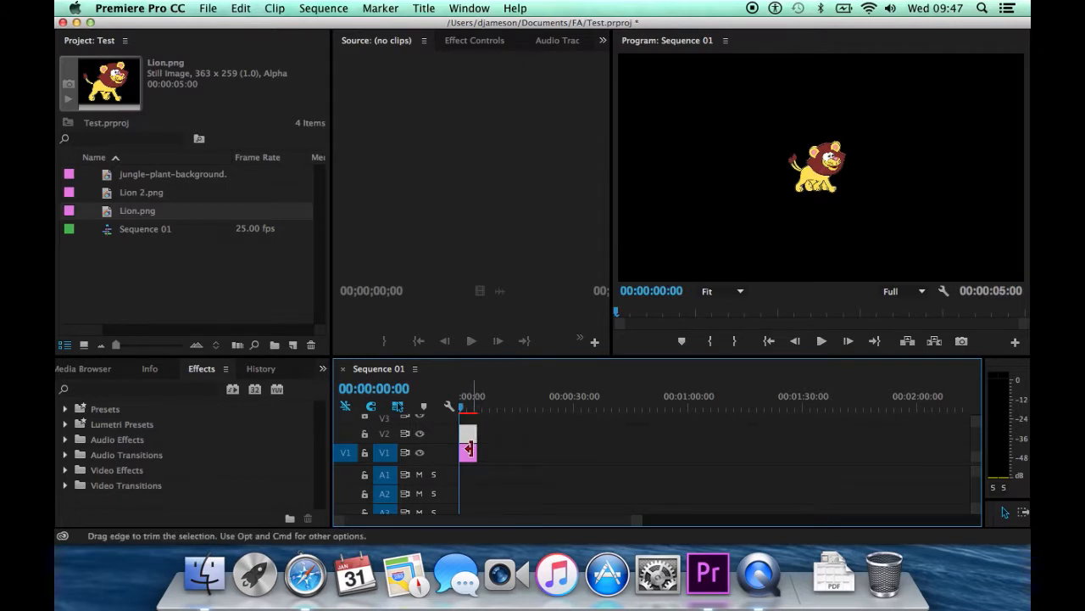
Set the motion scale of the Lion 2.png clip on V1 to 352.
{"action": "left_click", "coordinate": [472, 456]}
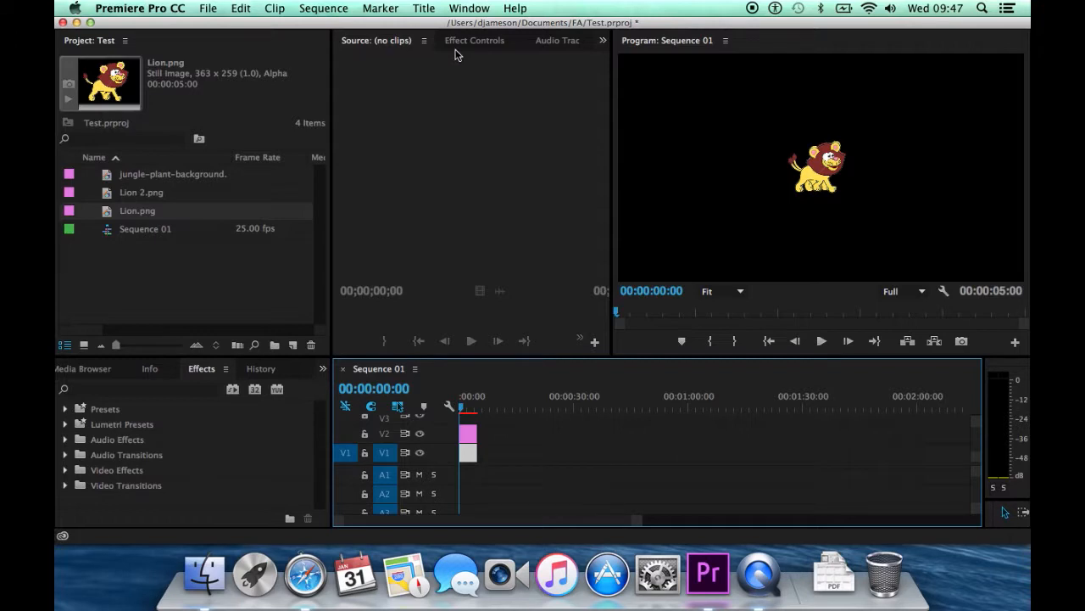
{"action": "left_click", "coordinate": [485, 44]}
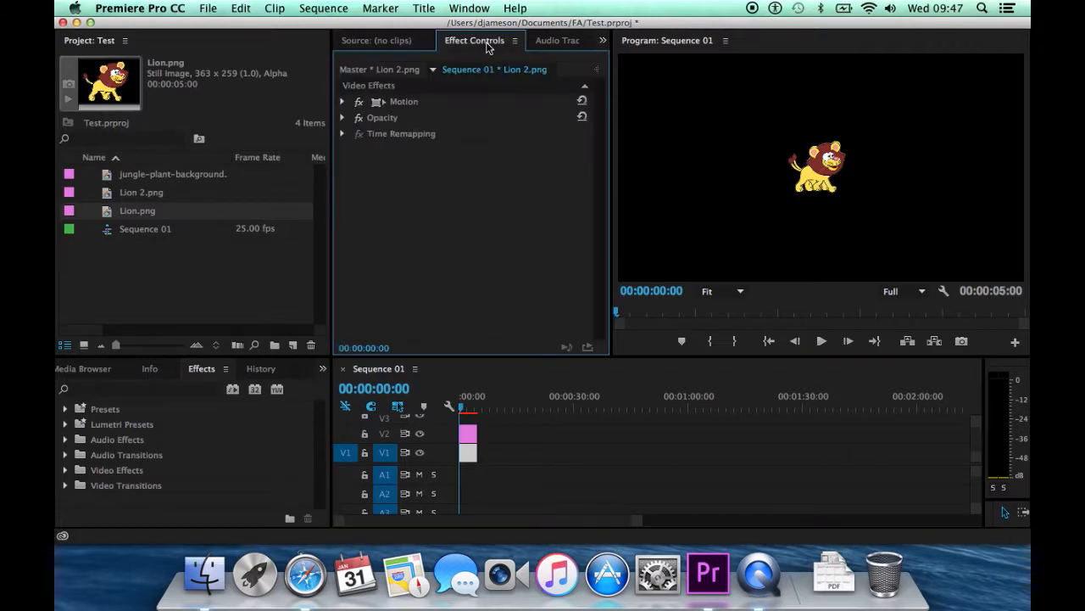
{"action": "left_click", "coordinate": [342, 102]}
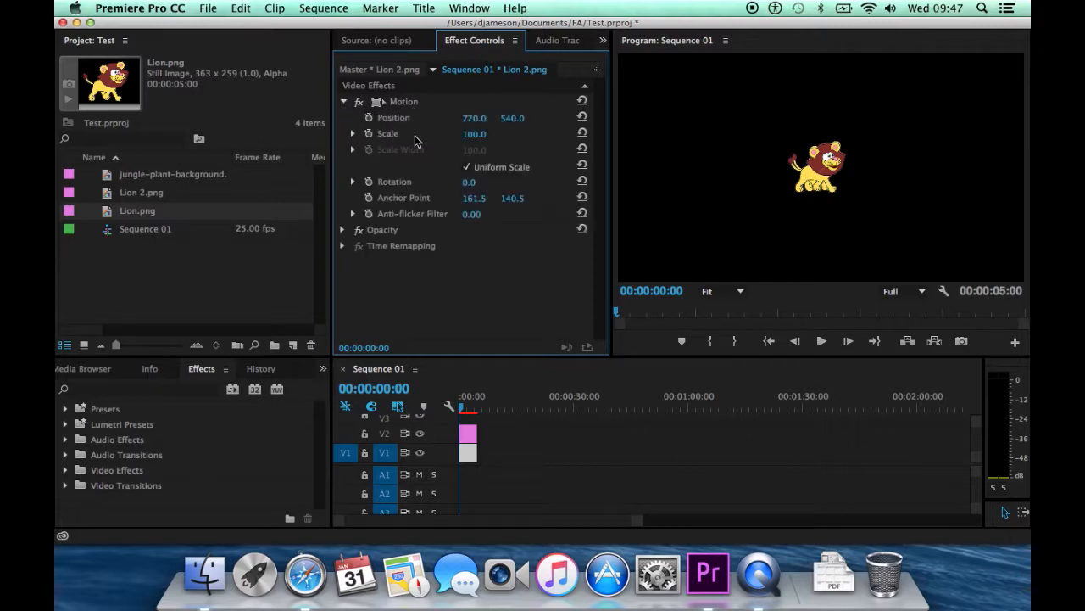
{"action": "left_click_drag", "start_coordinate": [474, 134], "coordinate": [664, 134]}
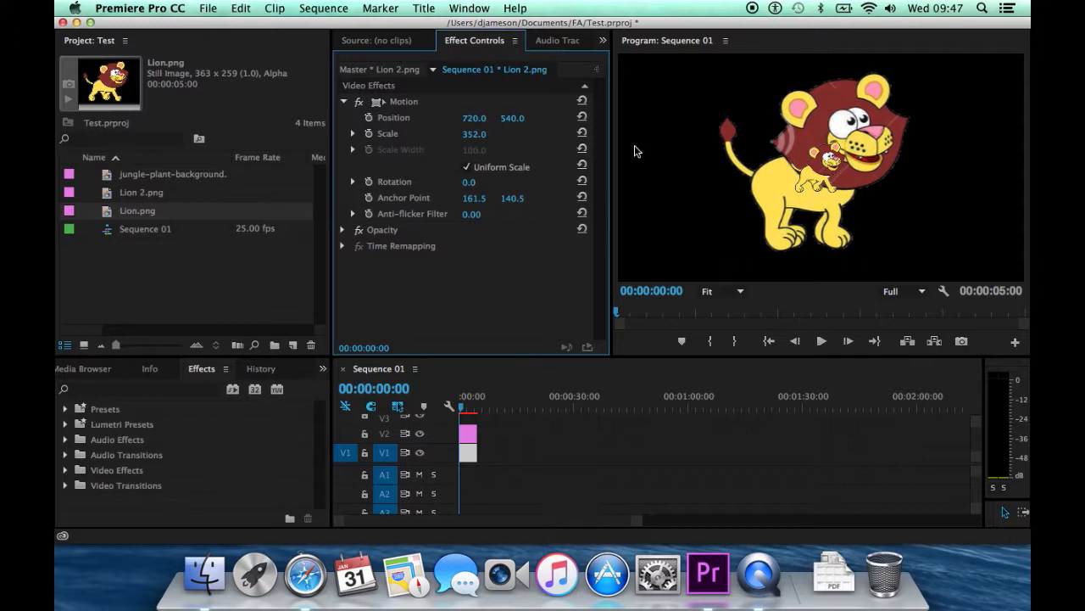
Set the Lion.png clip's scale to 358 and its position to 728, 527 to line it up with Lion 2.png.
{"action": "left_click", "coordinate": [469, 433]}
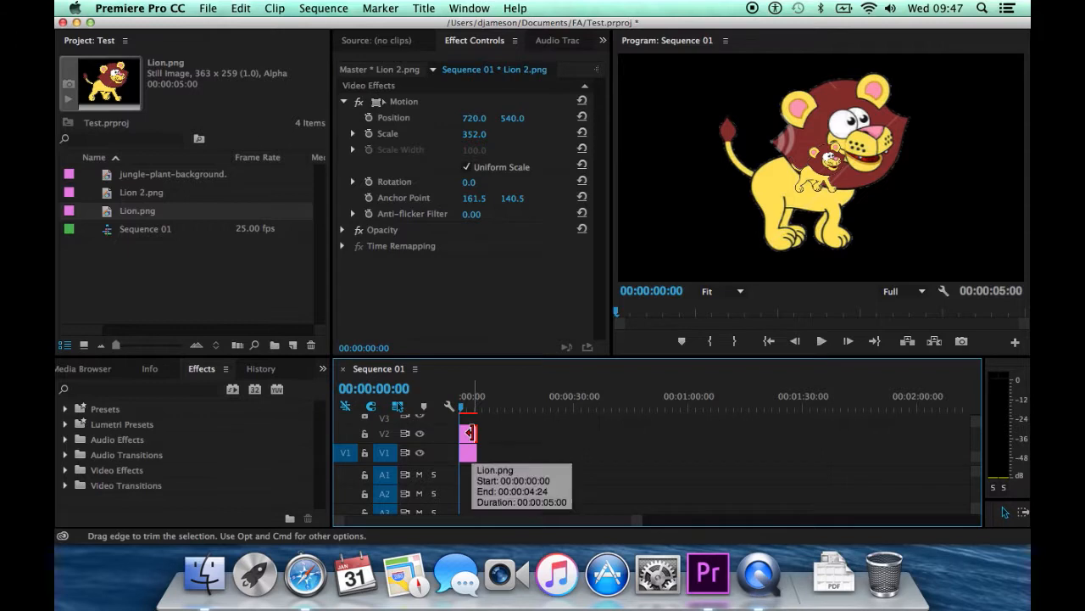
{"action": "left_click", "coordinate": [468, 433]}
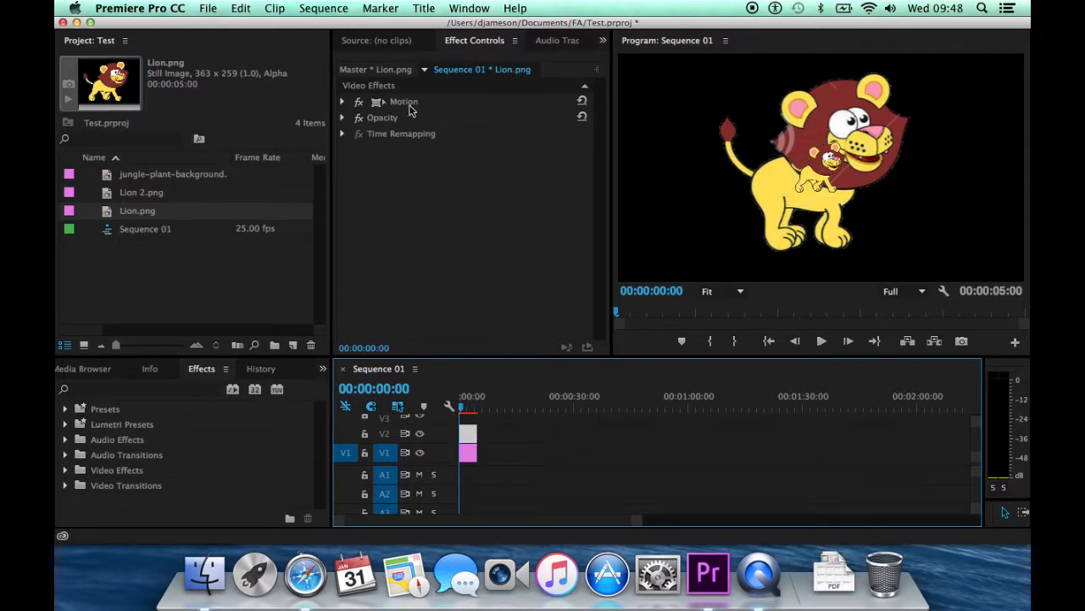
{"action": "left_click", "coordinate": [343, 102]}
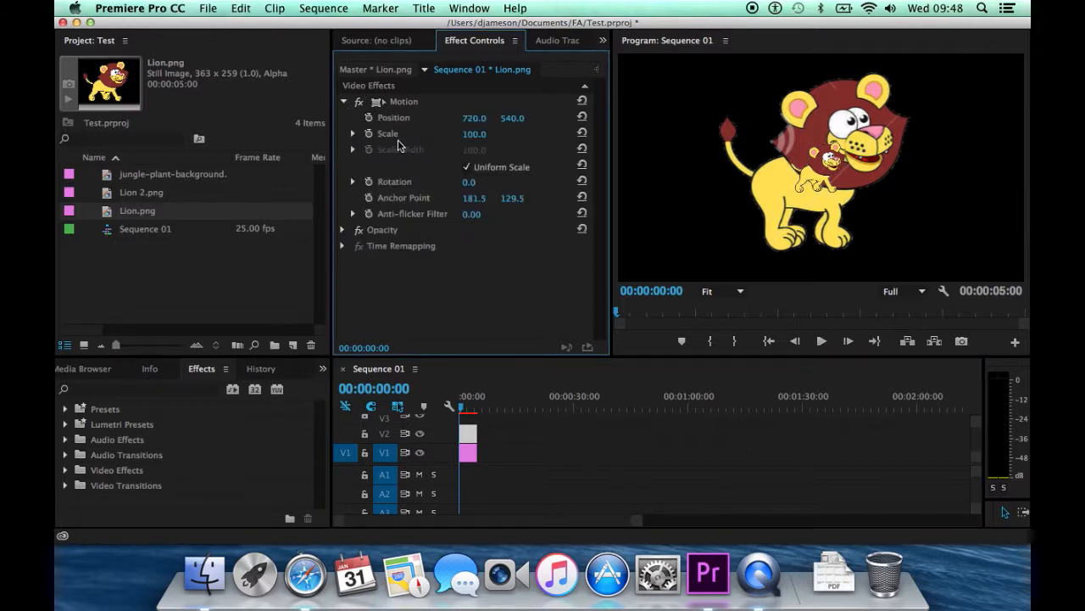
{"action": "left_click_drag", "start_coordinate": [474, 134], "coordinate": [657, 134]}
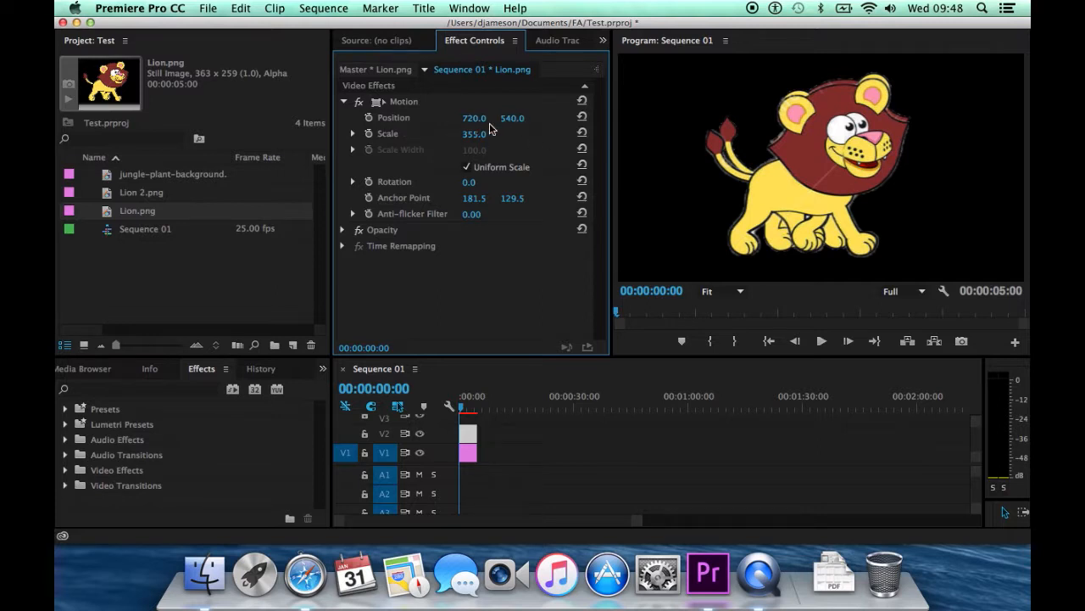
{"action": "left_click_drag", "start_coordinate": [512, 118], "coordinate": [481, 118]}
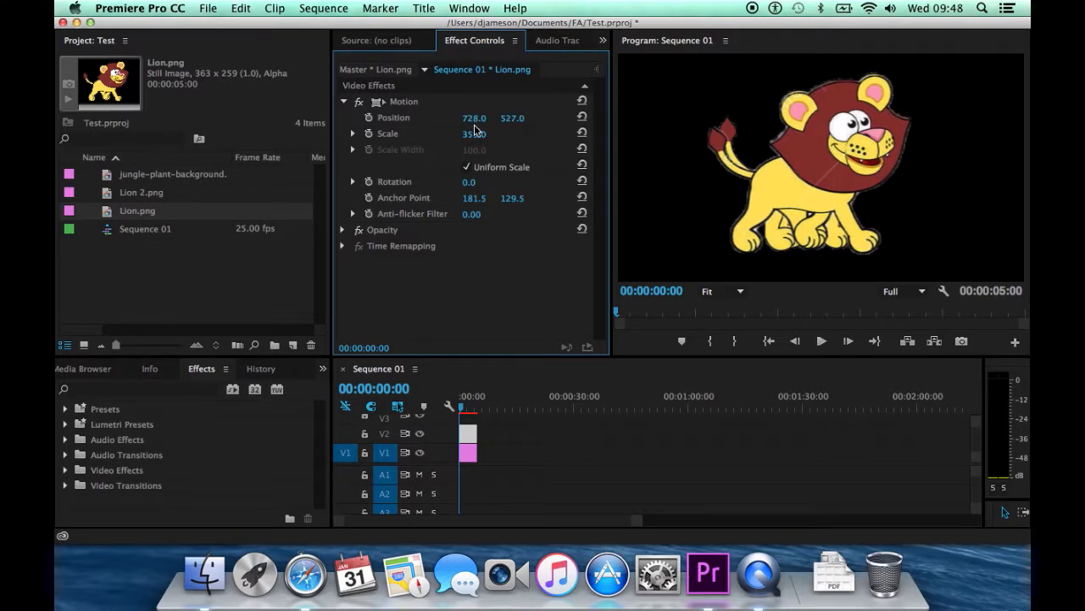
{"action": "left_click_drag", "start_coordinate": [474, 134], "coordinate": [477, 134]}
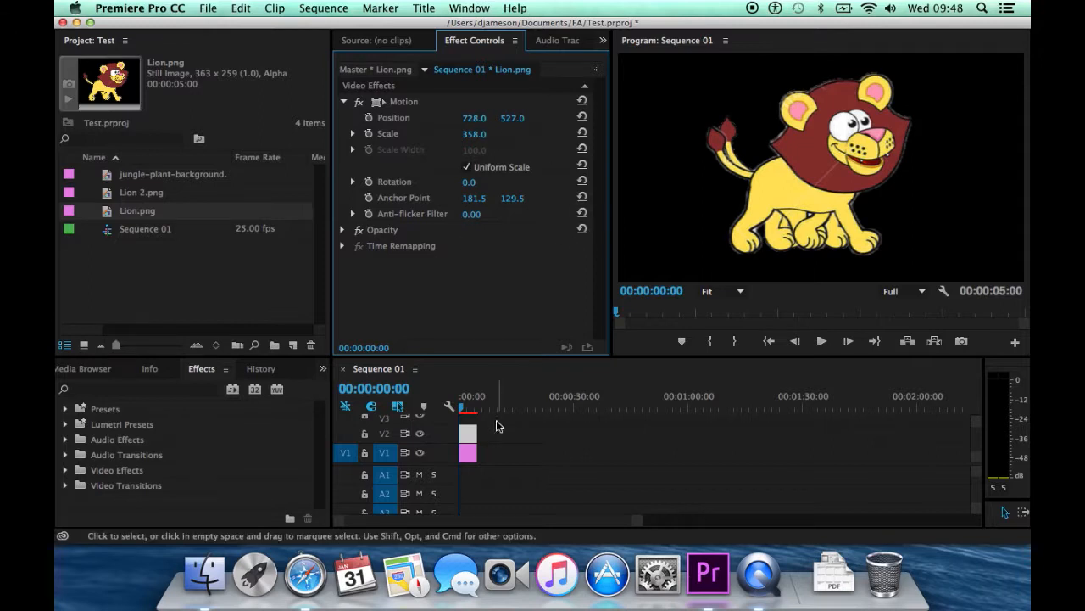
Try Lion.png directly after Lion 2.png on V1, preview the sequence, and restack the clip on V2.
{"action": "left_click", "coordinate": [497, 445]}
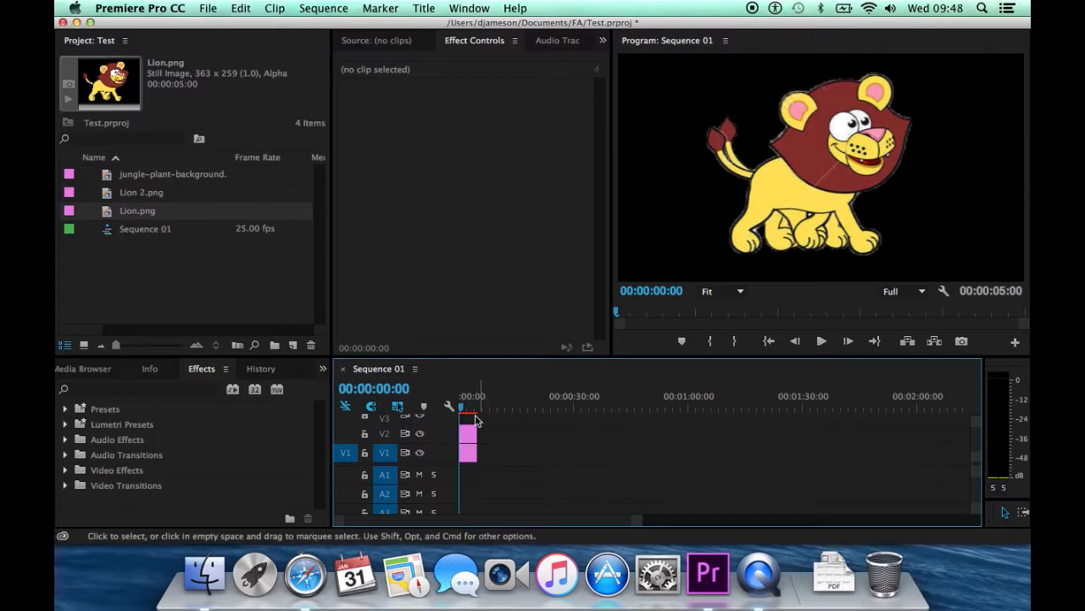
{"action": "left_click_drag", "start_coordinate": [469, 434], "coordinate": [498, 453]}
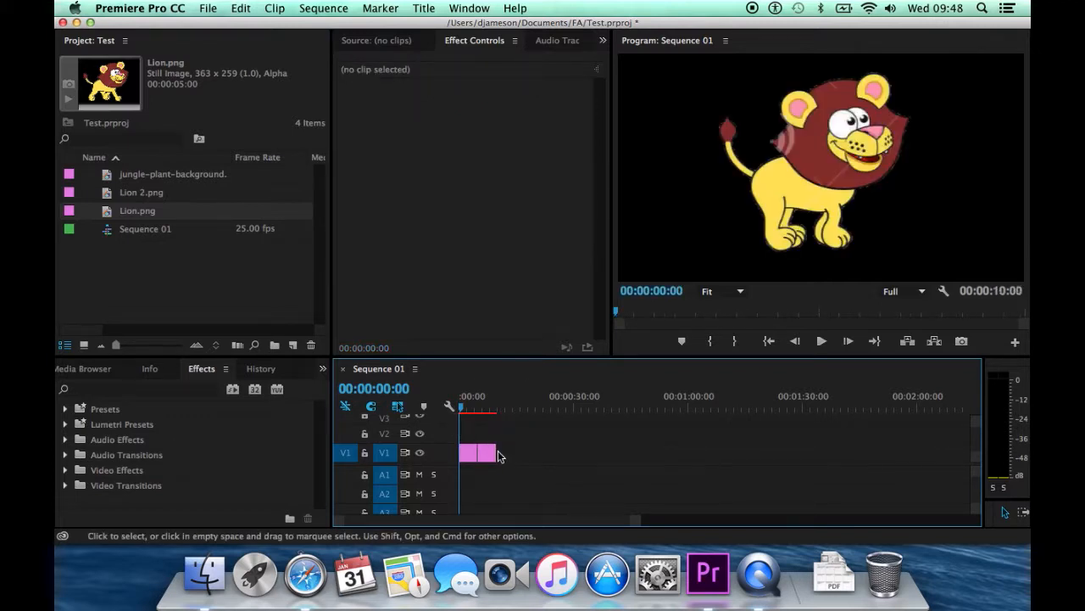
{"action": "key", "text": "space"}
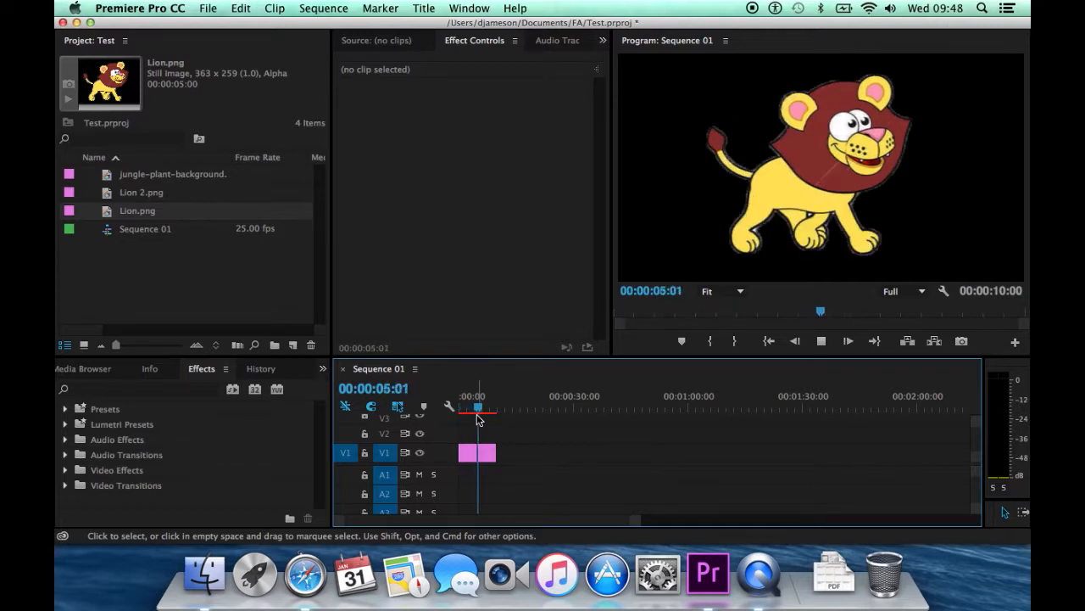
{"action": "key", "text": "space"}
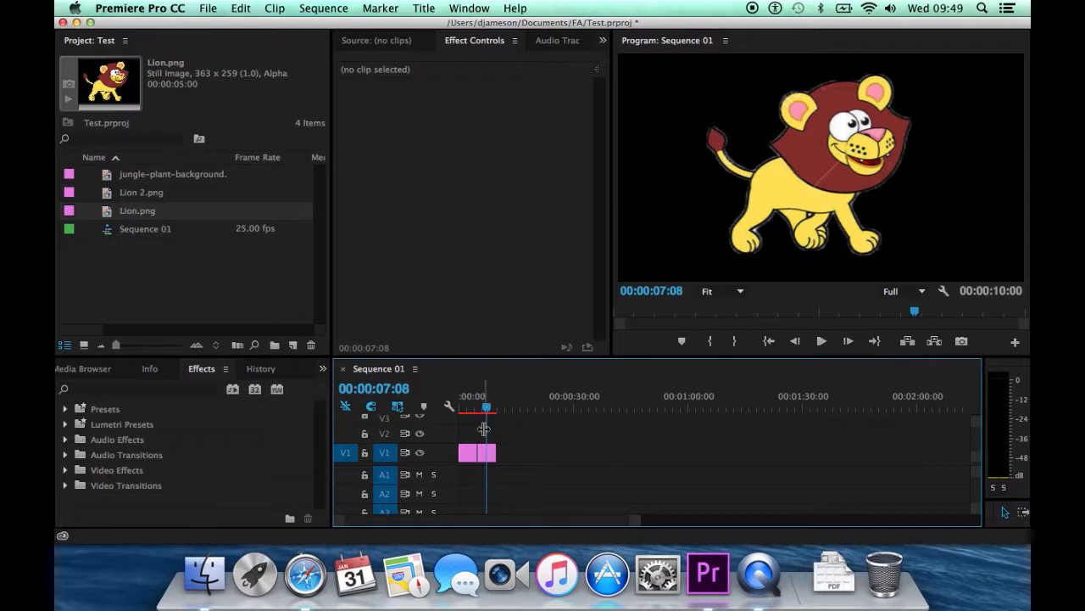
{"action": "left_click", "coordinate": [488, 453]}
{"action": "left_click_drag", "start_coordinate": [488, 454], "coordinate": [450, 406]}
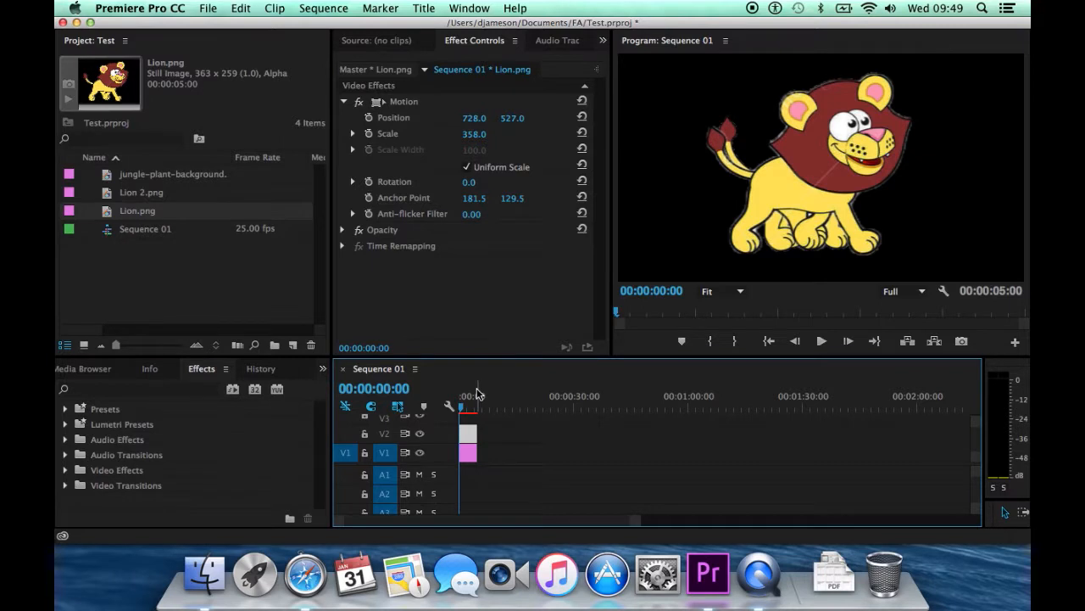
Split both stacked lion clips at 00:00:00:06 with the Razor tool.
{"action": "key", "text": "Right"}
{"action": "key", "text": "Right"}
{"action": "key", "text": "Right"}
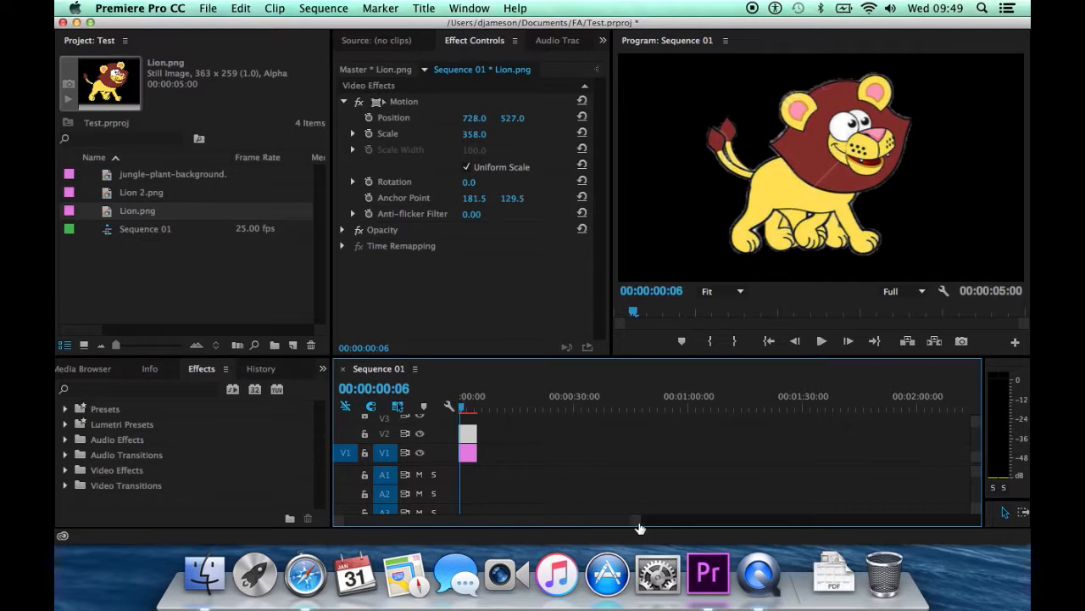
{"action": "left_click_drag", "start_coordinate": [641, 526], "coordinate": [529, 529]}
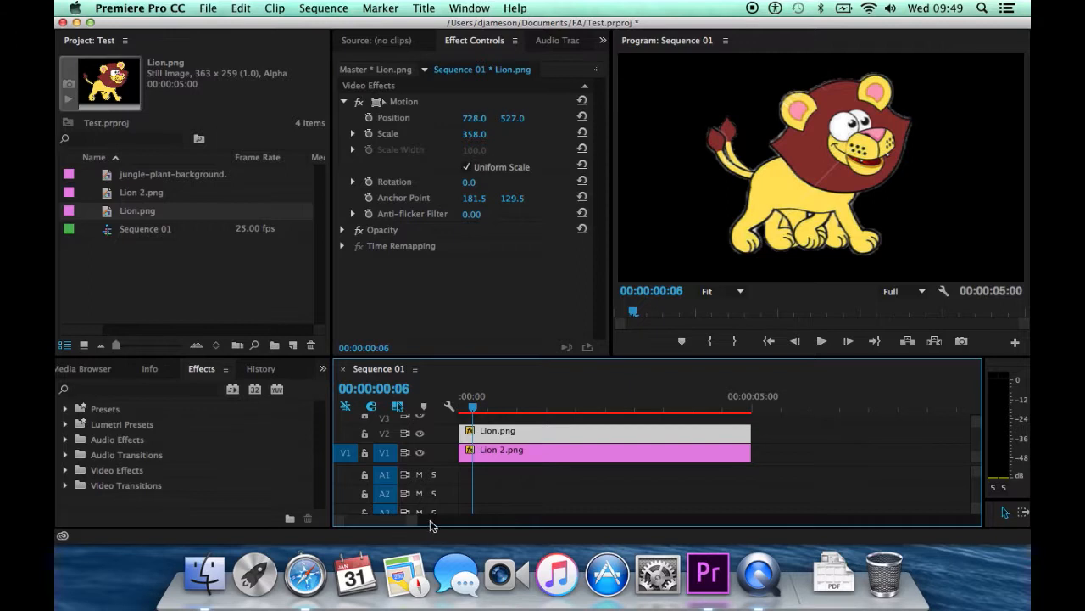
{"action": "left_click_drag", "start_coordinate": [1006, 502], "coordinate": [1006, 388]}
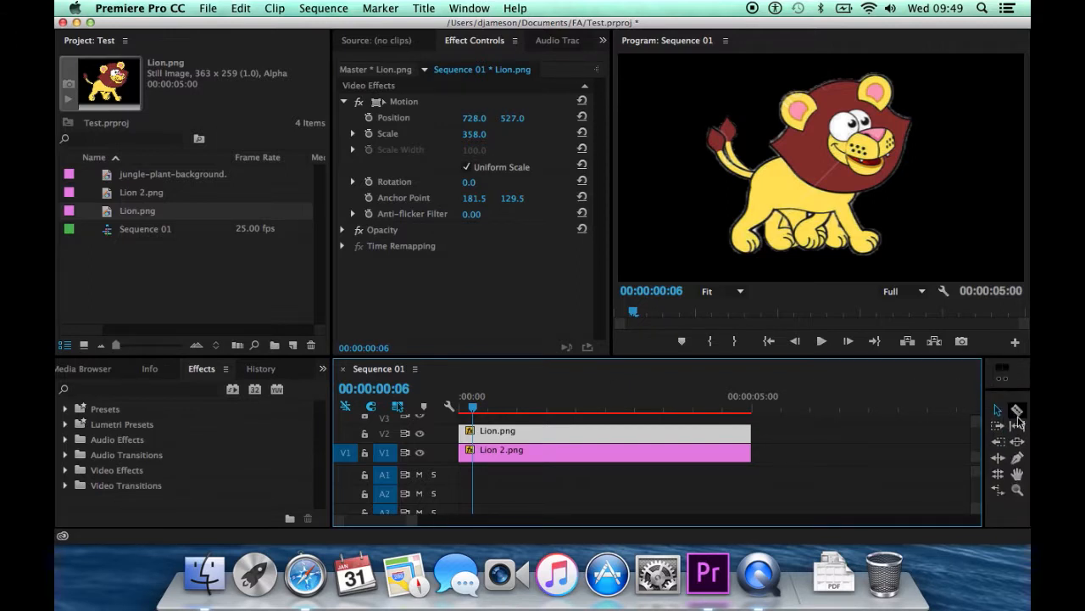
{"action": "left_click", "coordinate": [1018, 413]}
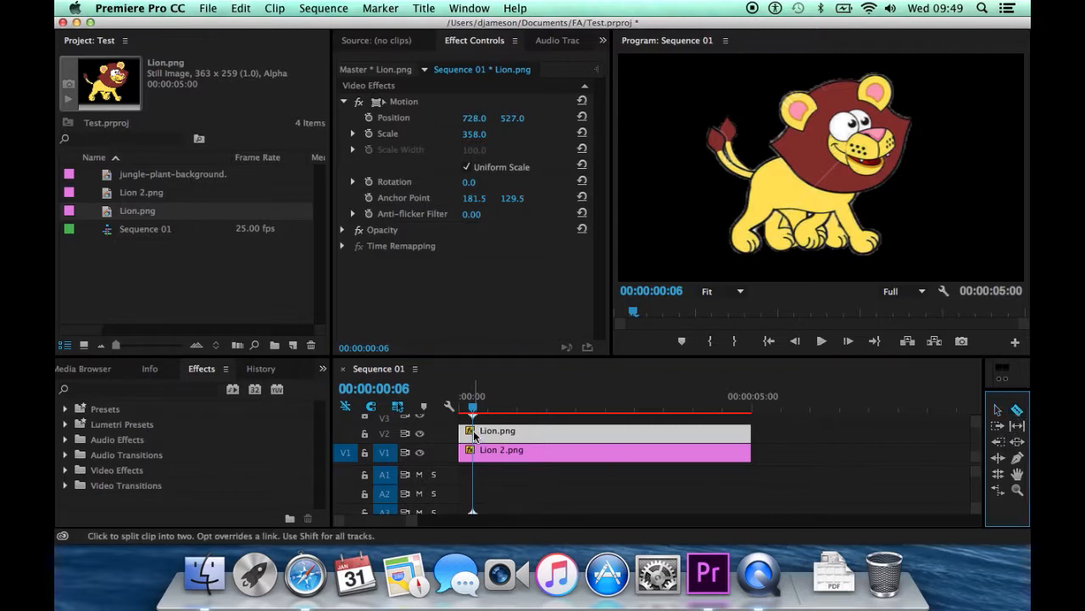
{"action": "left_click", "coordinate": [478, 433]}
{"action": "left_click", "coordinate": [474, 452]}
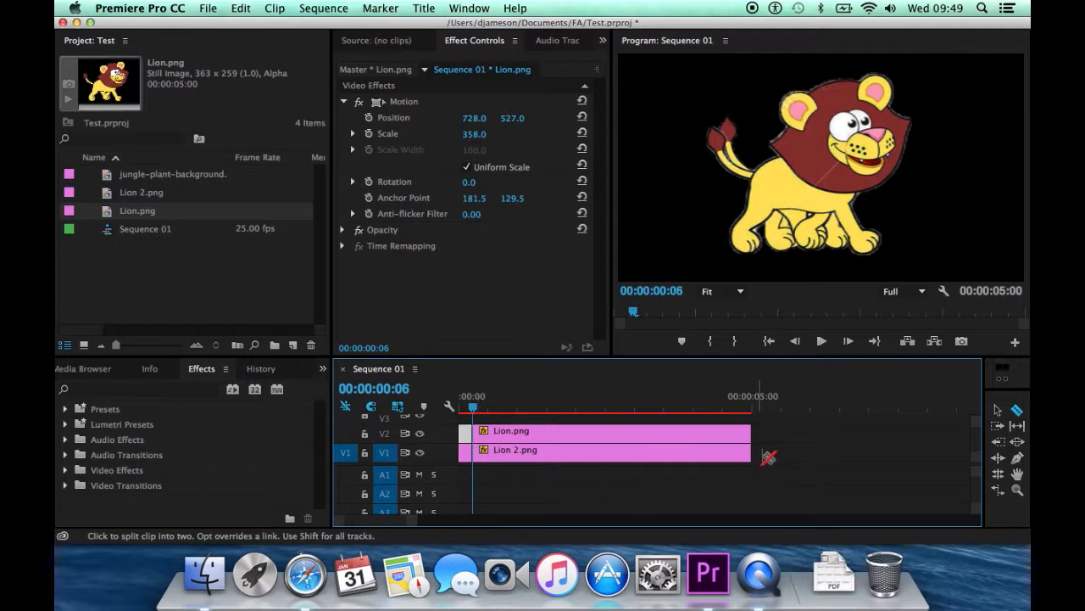
Delete the parts of both lion clips after 00:00:00:06, keeping only the short opening pieces.
{"action": "left_click", "coordinate": [998, 410]}
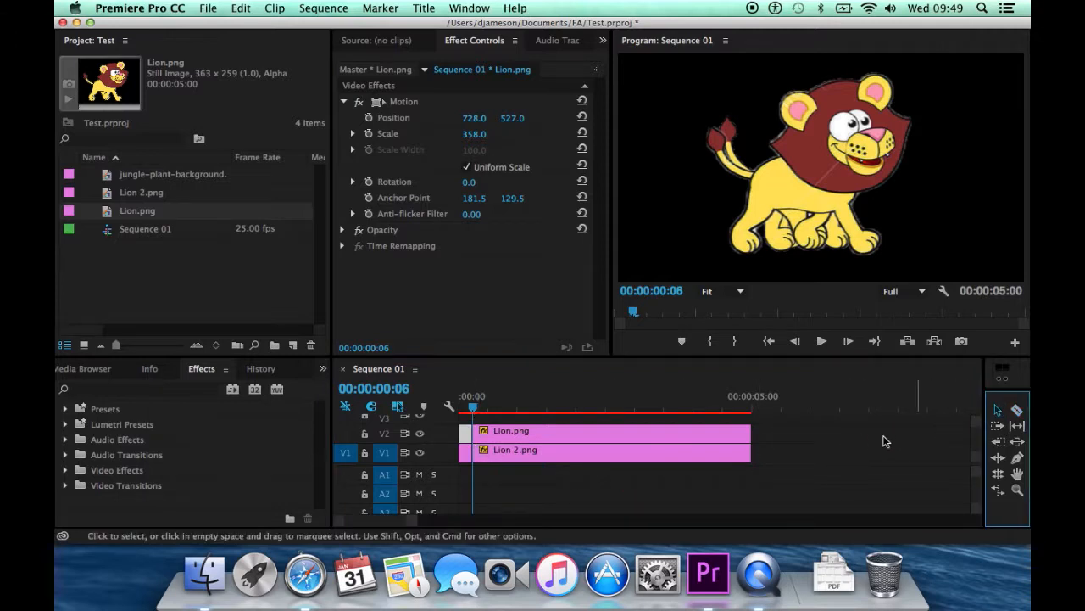
{"action": "left_click", "coordinate": [780, 436]}
{"action": "left_click_drag", "start_coordinate": [773, 436], "coordinate": [727, 465]}
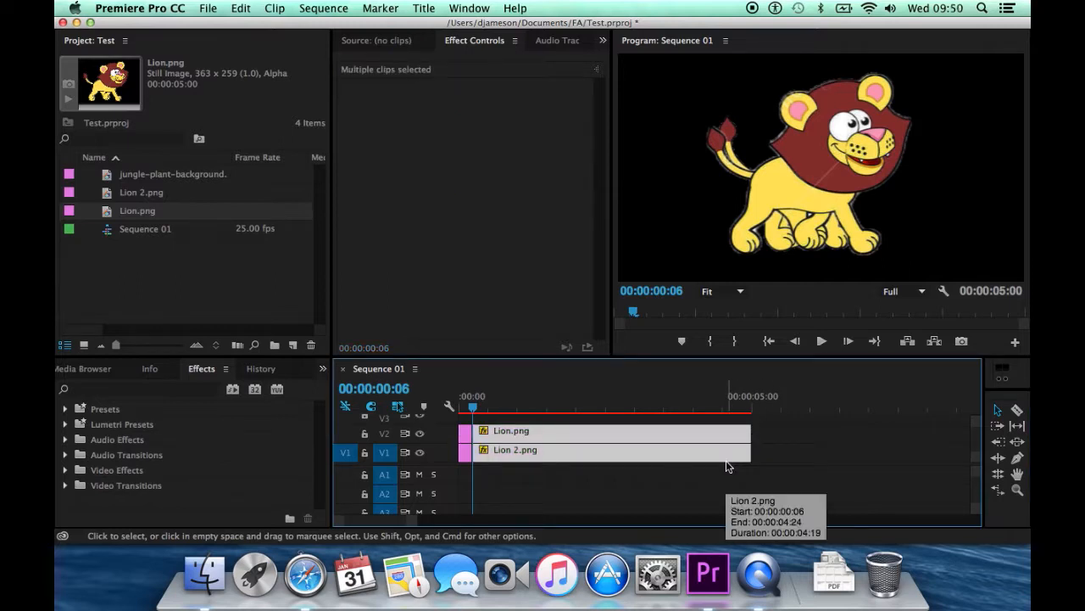
{"action": "key", "text": "Delete"}
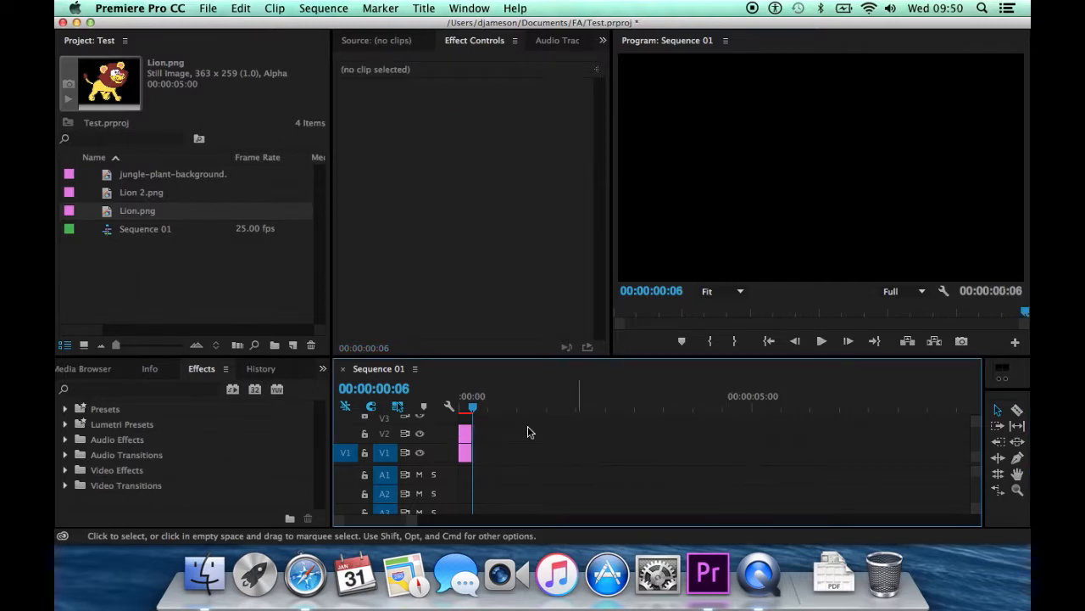
Move the short Lion.png clip to V1 directly after Lion 2.png and play the sequence from the start.
{"action": "left_click", "coordinate": [467, 440]}
{"action": "mouse_move", "coordinate": [476, 440]}
{"action": "left_mouse_down"}
{"action": "mouse_move", "coordinate": [487, 445]}
{"action": "mouse_move", "coordinate": [481, 456]}
{"action": "left_mouse_up"}
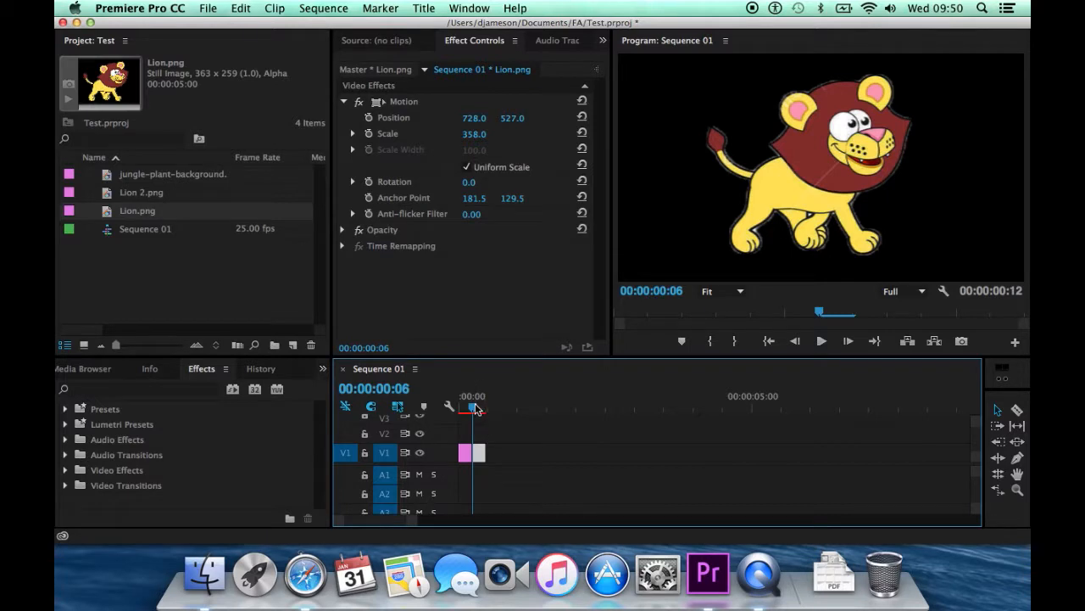
{"action": "left_click_drag", "start_coordinate": [472, 406], "coordinate": [453, 408]}
{"action": "key", "text": "space"}
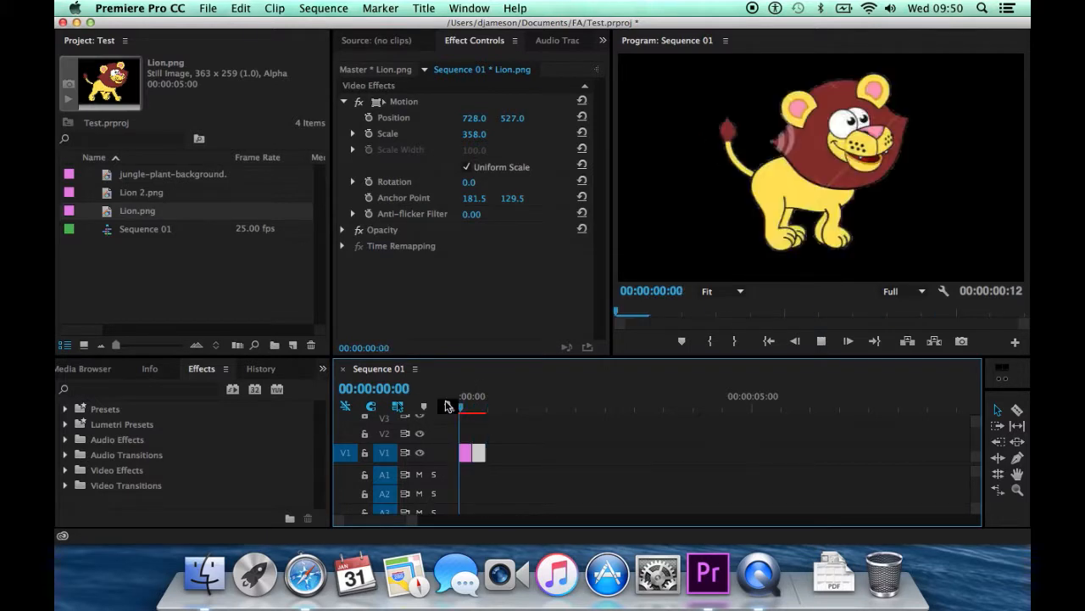
Copy the two short lion clips and paste them repeatedly on V1 from 00:00:00:12 up to 00:00:05:19.
{"action": "left_click", "coordinate": [479, 408]}
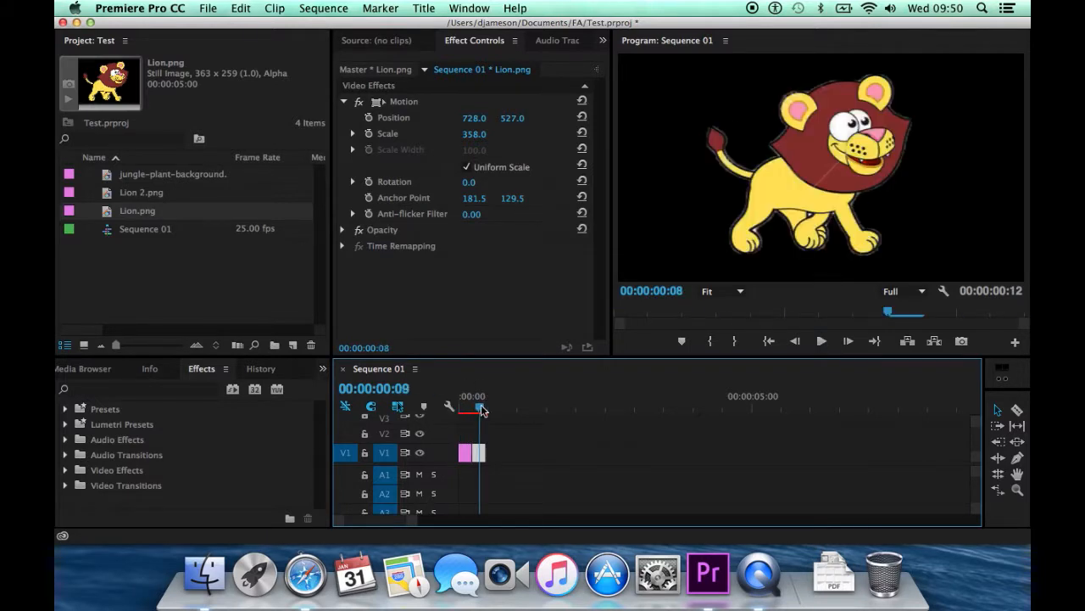
{"action": "left_click_drag", "start_coordinate": [479, 409], "coordinate": [488, 406]}
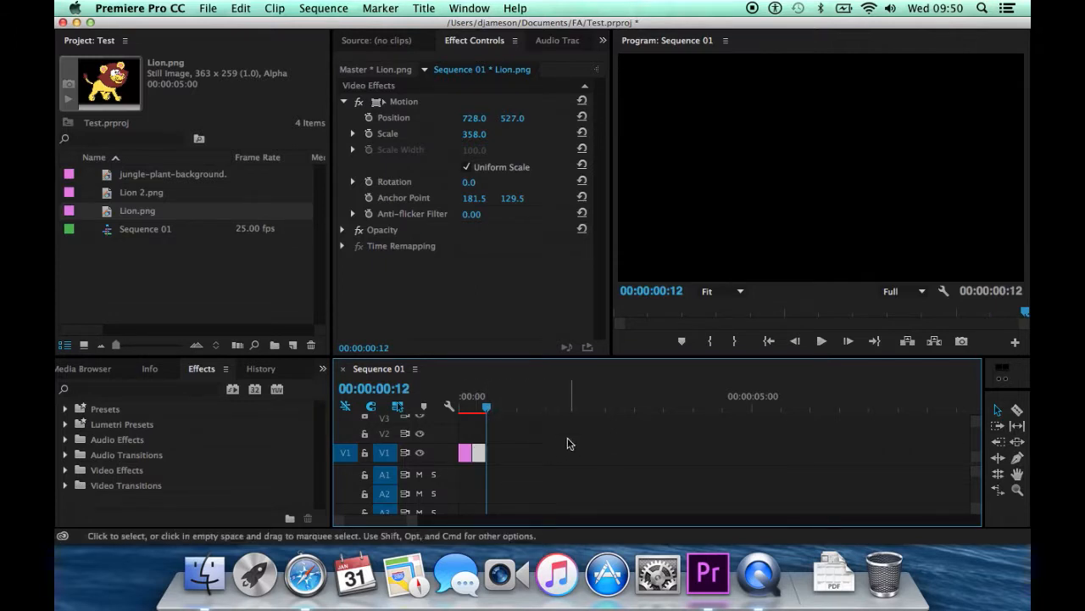
{"action": "left_click_drag", "start_coordinate": [556, 443], "coordinate": [464, 474]}
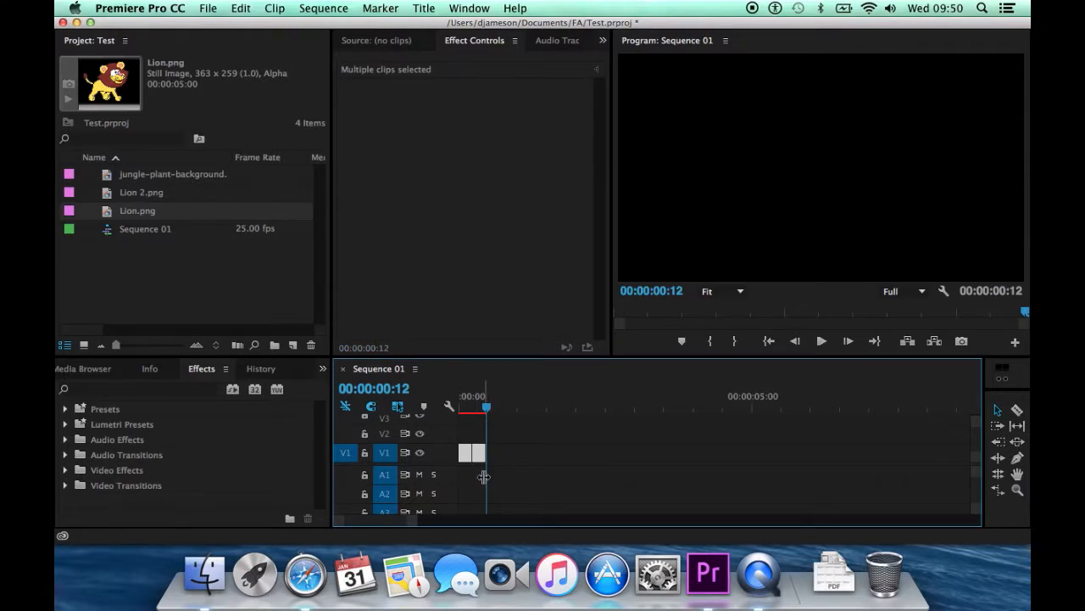
{"action": "key", "text": "super+v"}
{"action": "key", "text": "super+v"}
{"action": "key", "text": "super+v"}
{"action": "key", "text": "super+v"}
{"action": "key", "text": "super+v"}
{"action": "key", "text": "super+v"}
{"action": "key", "text": "super+v"}
{"action": "key", "text": "super+v"}
{"action": "key", "text": "super+v"}
{"action": "key", "text": "super+v"}
{"action": "key", "text": "super+v"}
{"action": "key", "text": "super+v"}
{"action": "key", "text": "super+v"}
{"action": "key", "text": "super+v"}
{"action": "key", "text": "super+v"}
{"action": "key", "text": "super+v"}
{"action": "key", "text": "super+v"}
{"action": "key", "text": "super+v"}
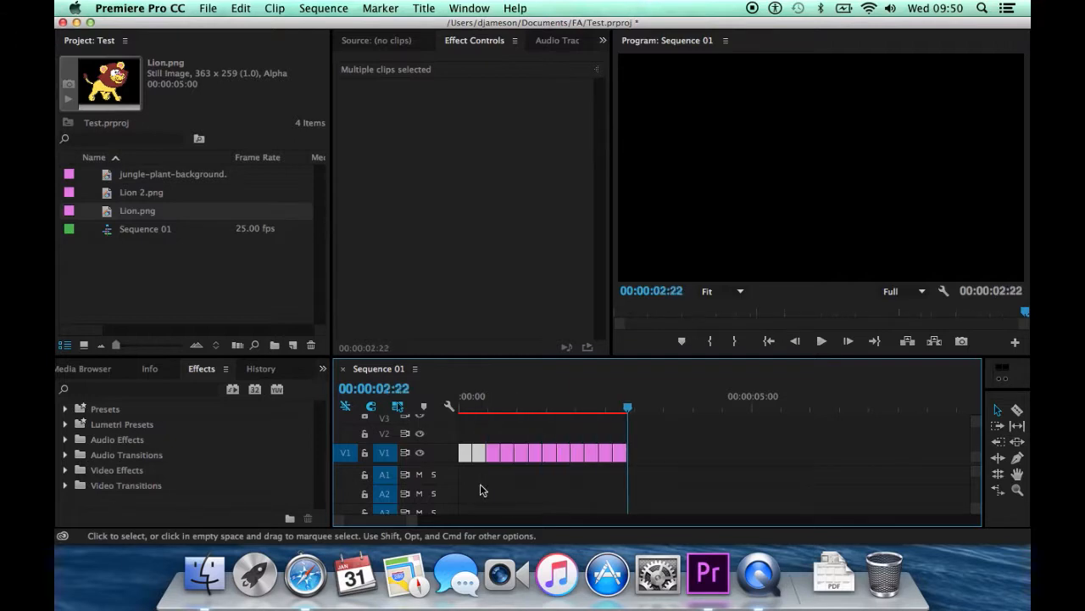
{"action": "key", "text": "super+v"}
{"action": "key", "text": "super+v"}
{"action": "key", "text": "super+v"}
{"action": "key", "text": "super+v"}
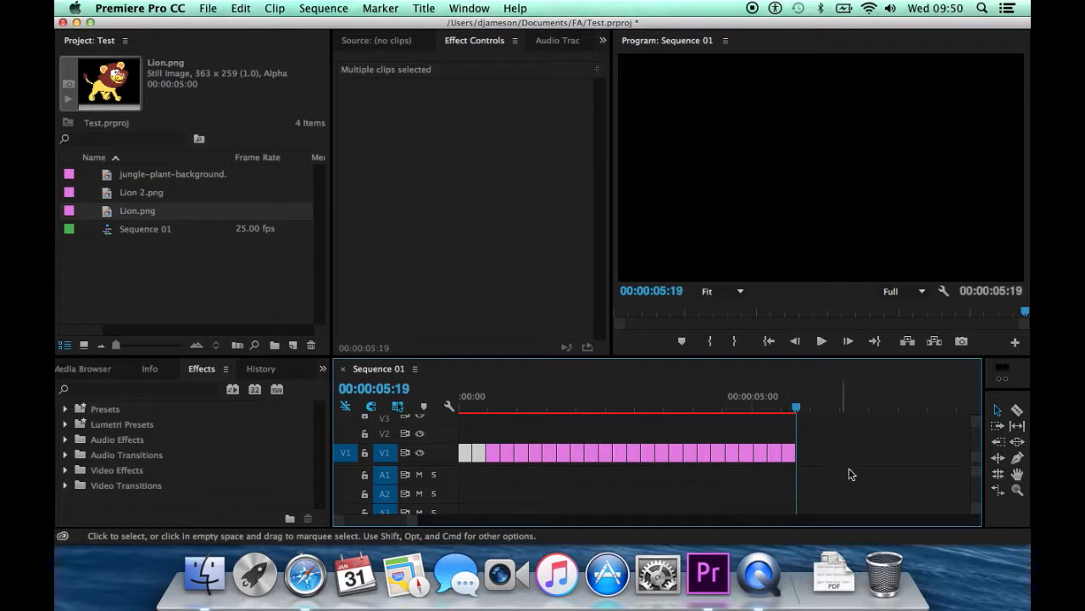
Play the alternating lion clips from the start of the sequence, return the playhead to 00:00:00:00 and clear the clip selection.
{"action": "left_click_drag", "start_coordinate": [794, 413], "coordinate": [331, 454]}
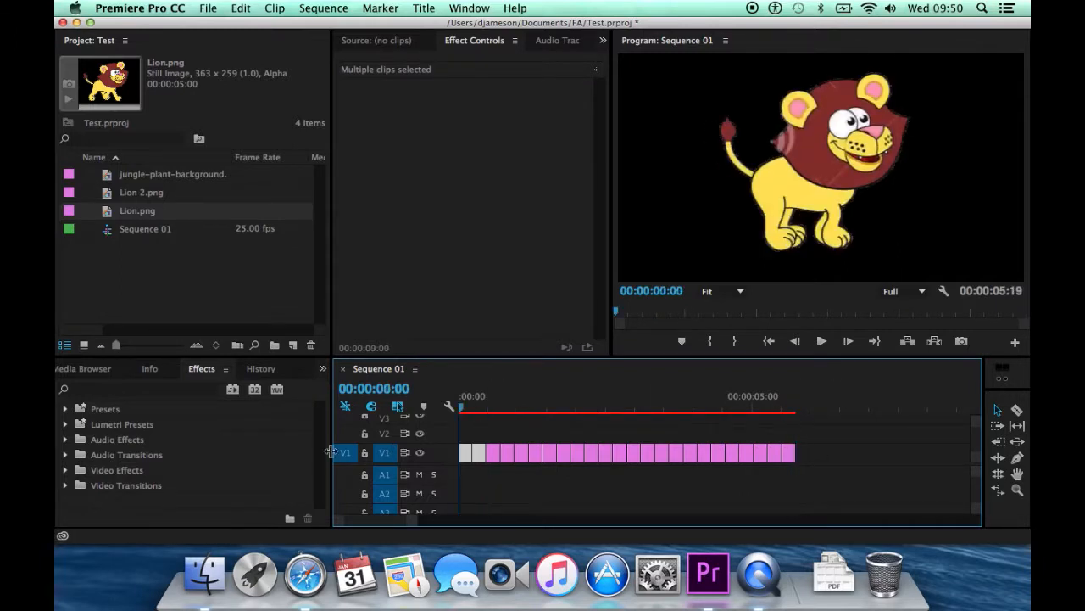
{"action": "key", "text": "space"}
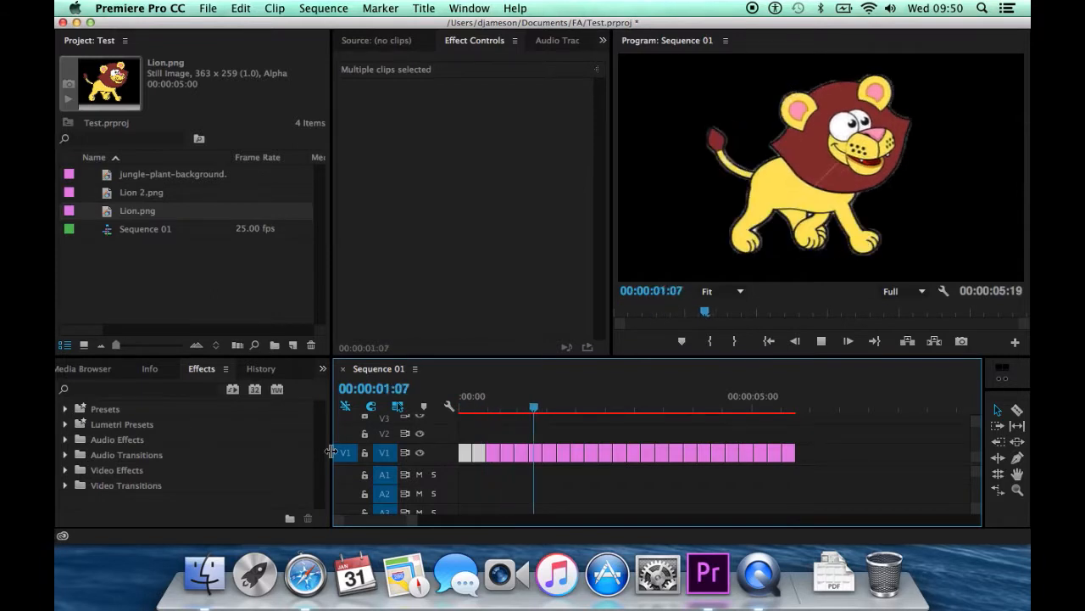
{"action": "key", "text": "space"}
{"action": "left_click_drag", "start_coordinate": [592, 406], "coordinate": [459, 407]}
{"action": "left_click", "coordinate": [469, 473]}
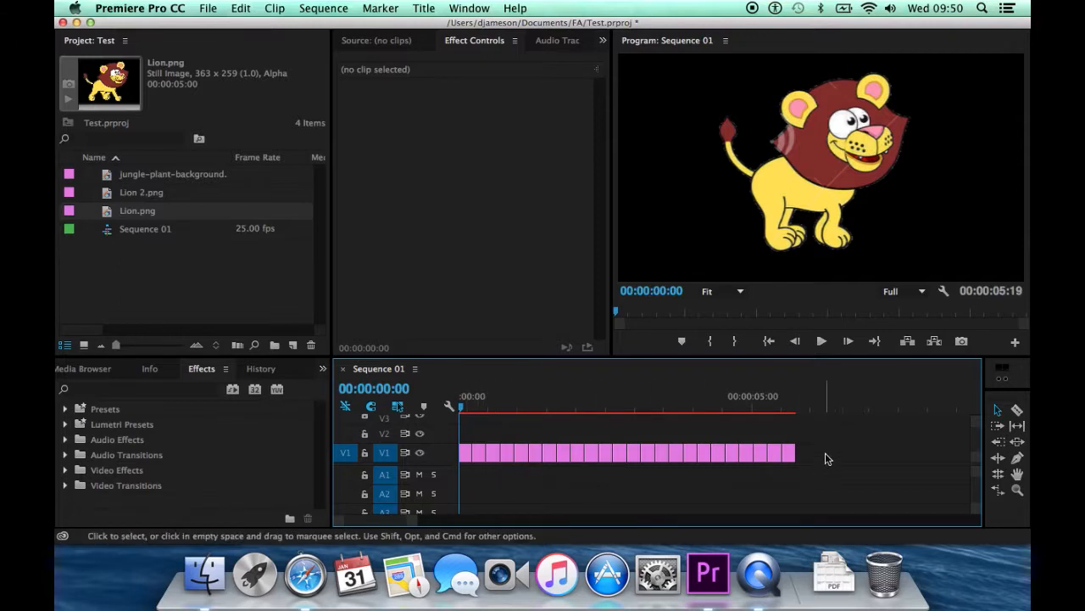
Nest all the short lion clips on V1 into one sequence named "Lion Walking".
{"action": "left_click_drag", "start_coordinate": [828, 434], "coordinate": [483, 473]}
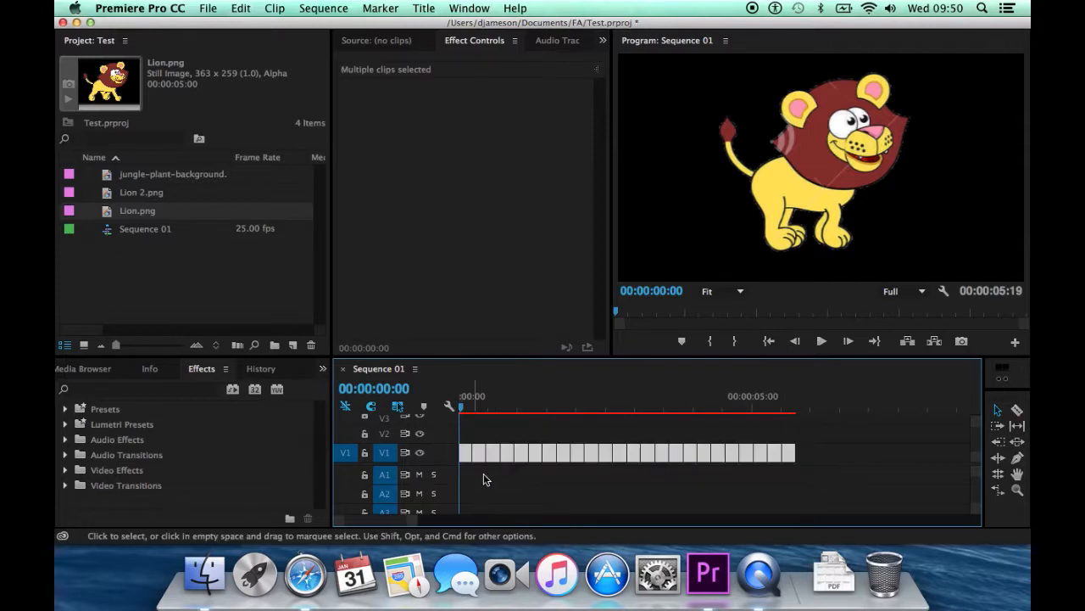
{"action": "right_click", "coordinate": [579, 459]}
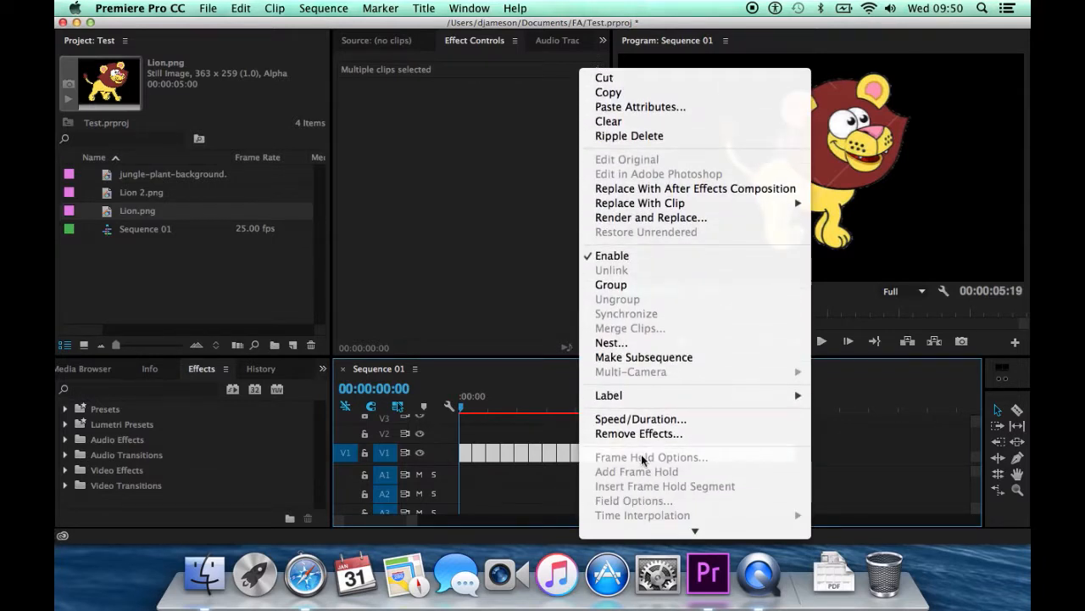
{"action": "left_click", "coordinate": [637, 346]}
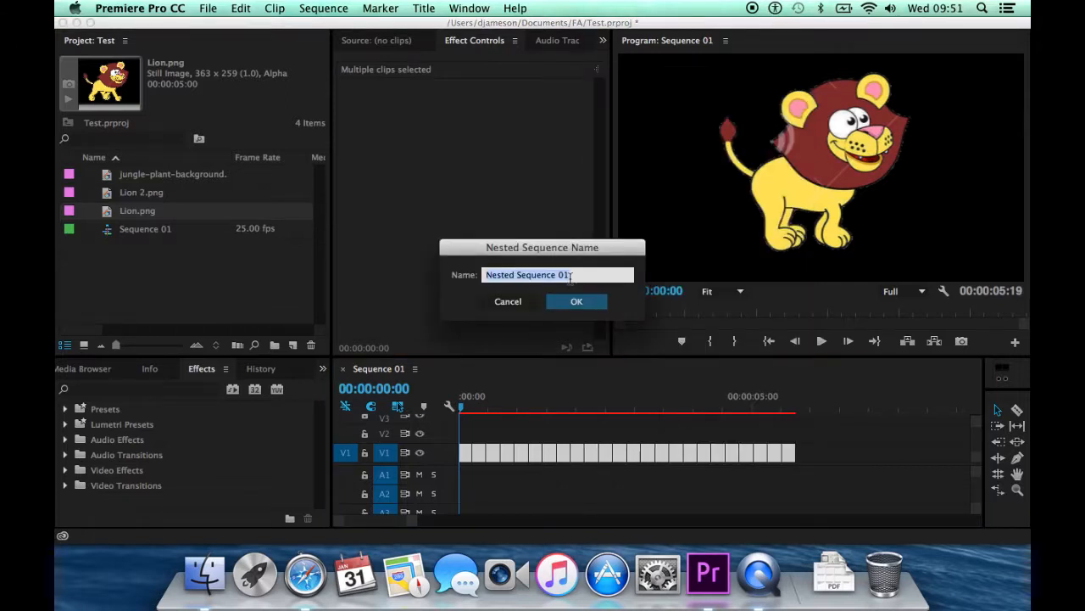
{"action": "type", "text": "Lion Walking"}
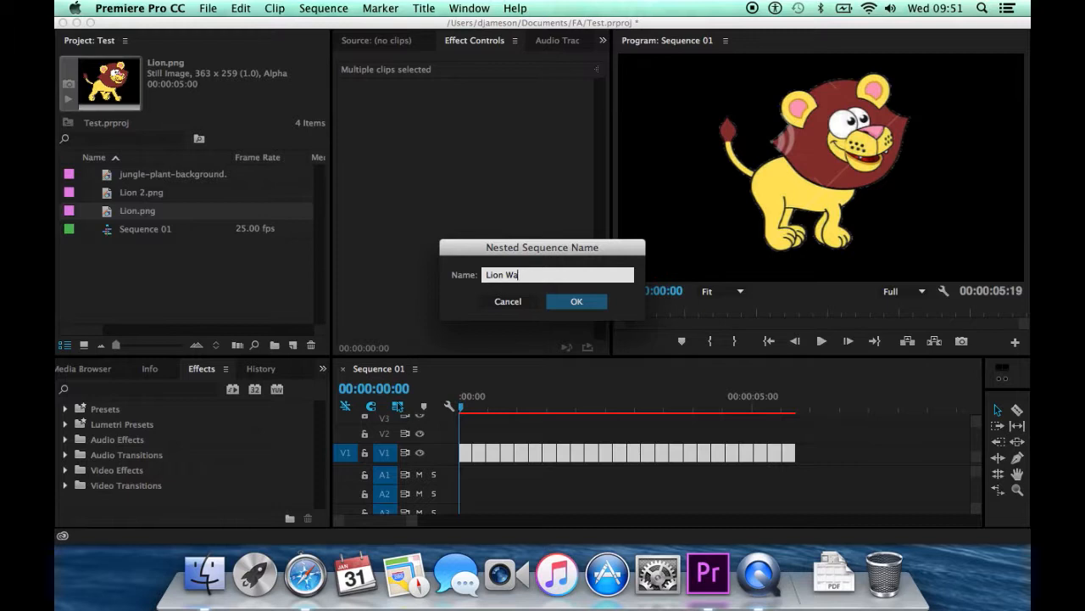
{"action": "left_click", "coordinate": [595, 301]}
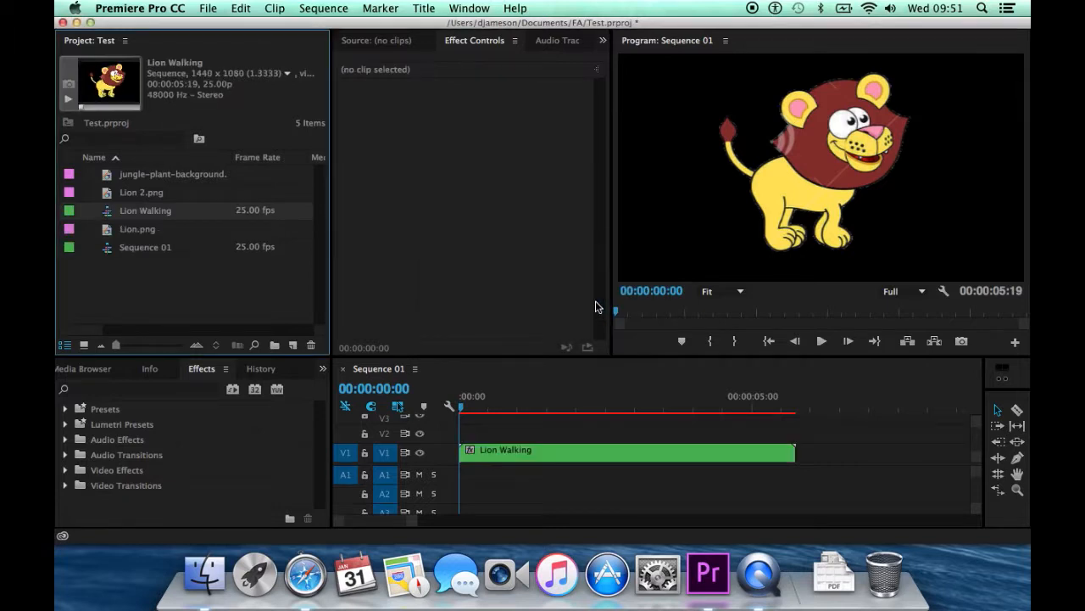
Play the nested Lion Walking clip from the start of the timeline and stop at 00:00:01:21.
{"action": "left_click", "coordinate": [509, 422]}
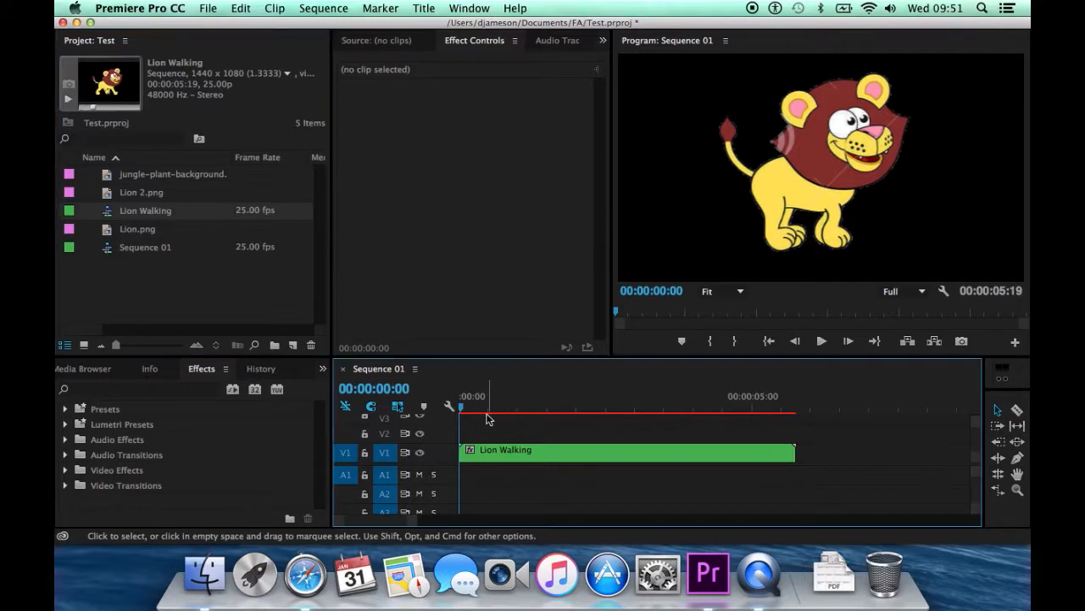
{"action": "left_click_drag", "start_coordinate": [482, 407], "coordinate": [446, 410]}
{"action": "key", "text": "space"}
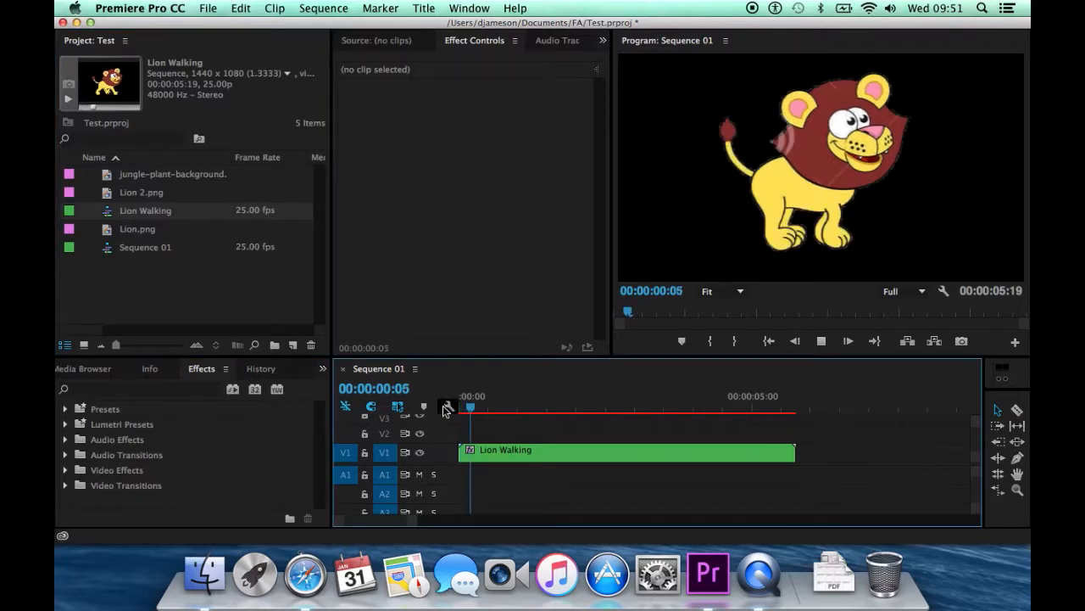
{"action": "key", "text": "space"}
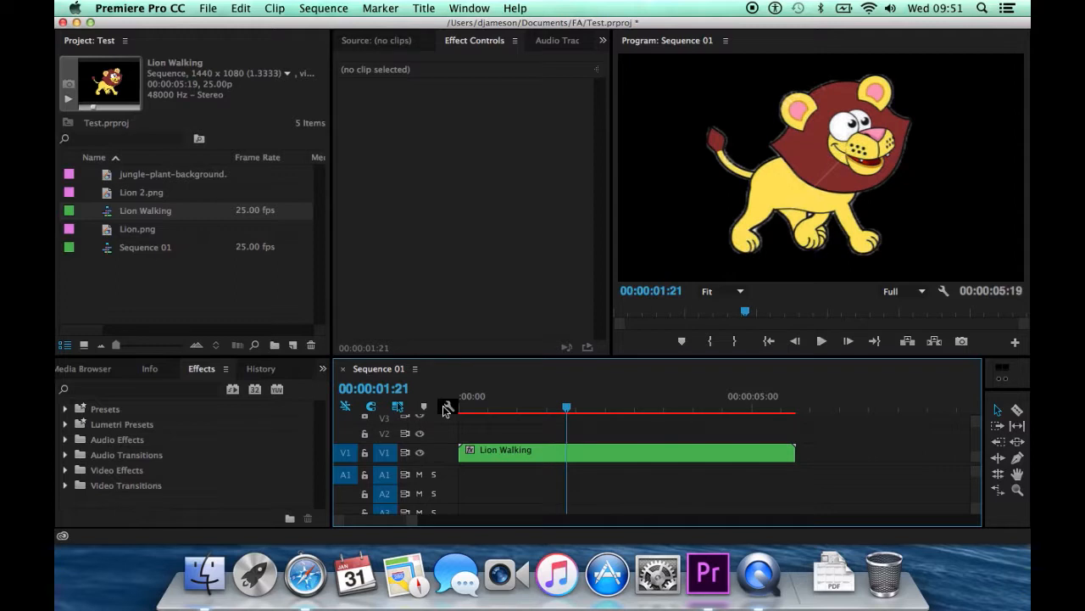
Move the Lion Walking clip up to V2 and place jungle-plant-background.jpg beneath it at the start of V1.
{"action": "left_click_drag", "start_coordinate": [492, 450], "coordinate": [492, 437]}
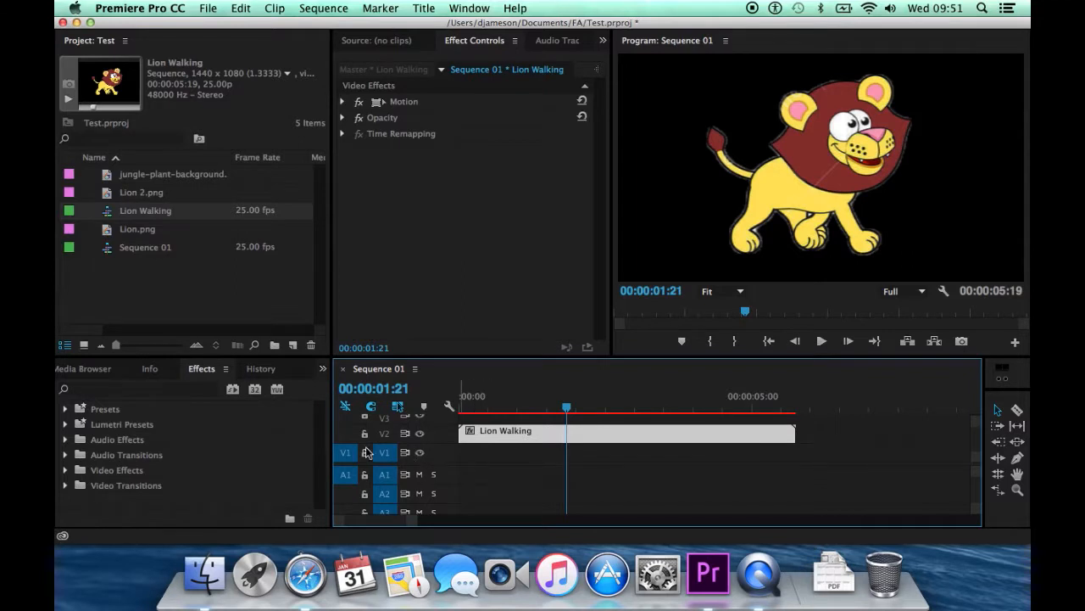
{"action": "left_click", "coordinate": [156, 175]}
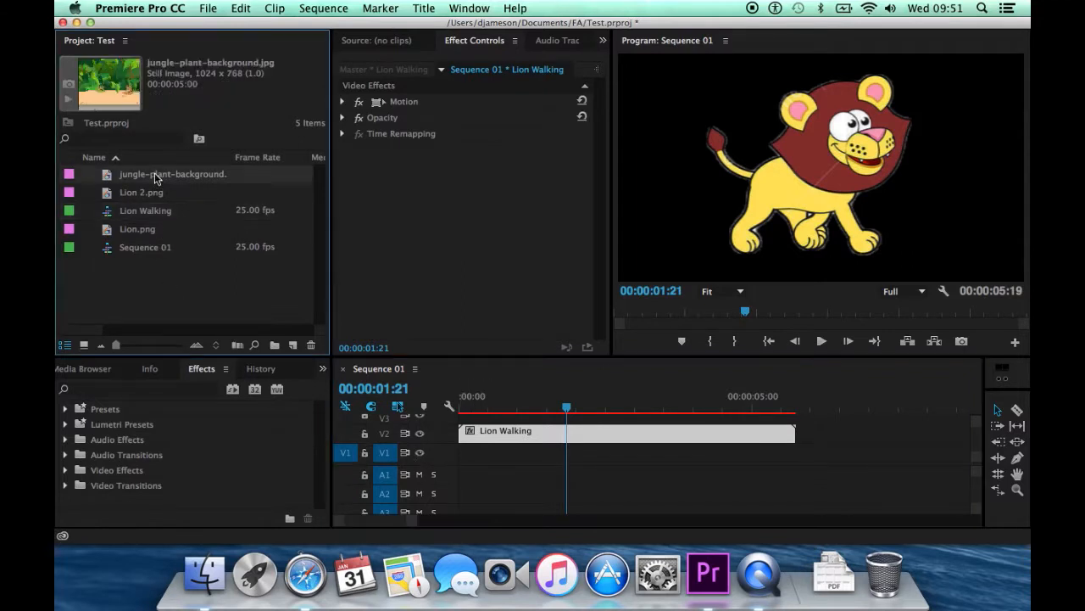
{"action": "left_click_drag", "start_coordinate": [153, 178], "coordinate": [460, 458]}
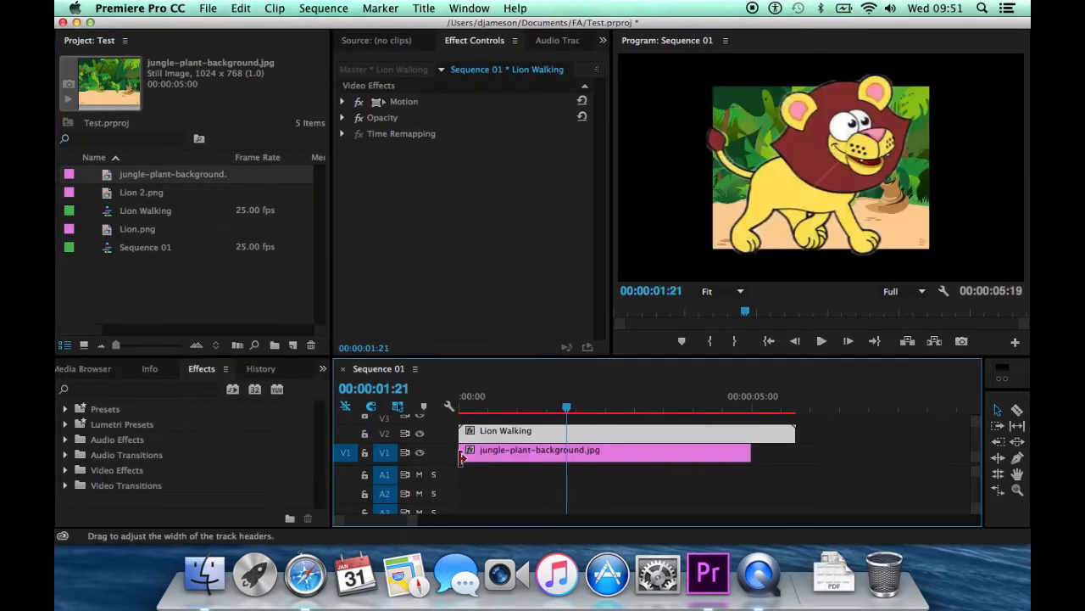
Scale the jungle-plant-background.jpg clip to 193 so the jungle fills the frame.
{"action": "left_click", "coordinate": [535, 462]}
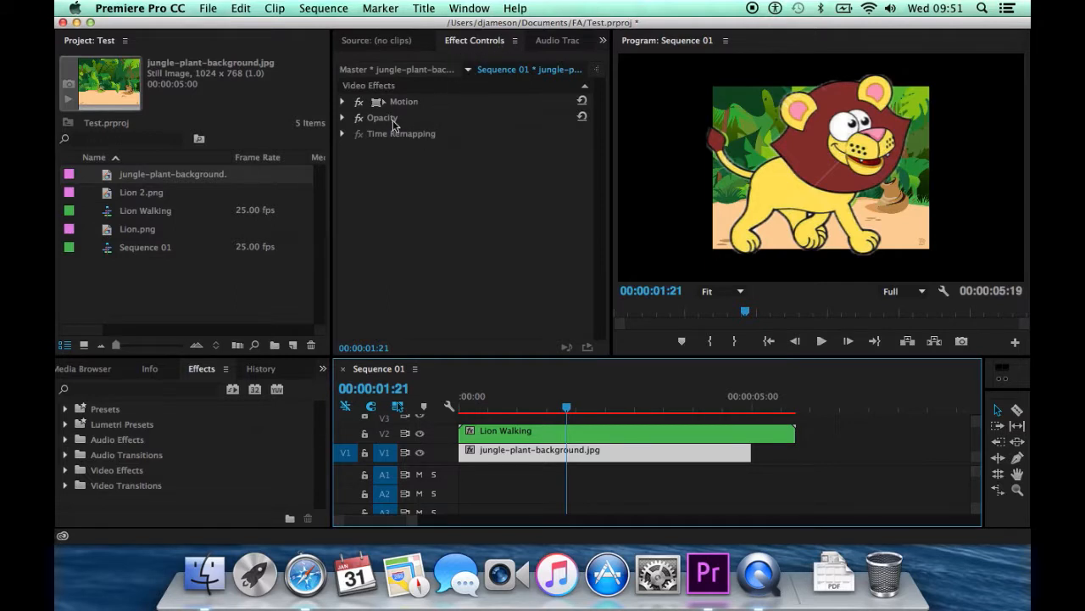
{"action": "left_click", "coordinate": [343, 102]}
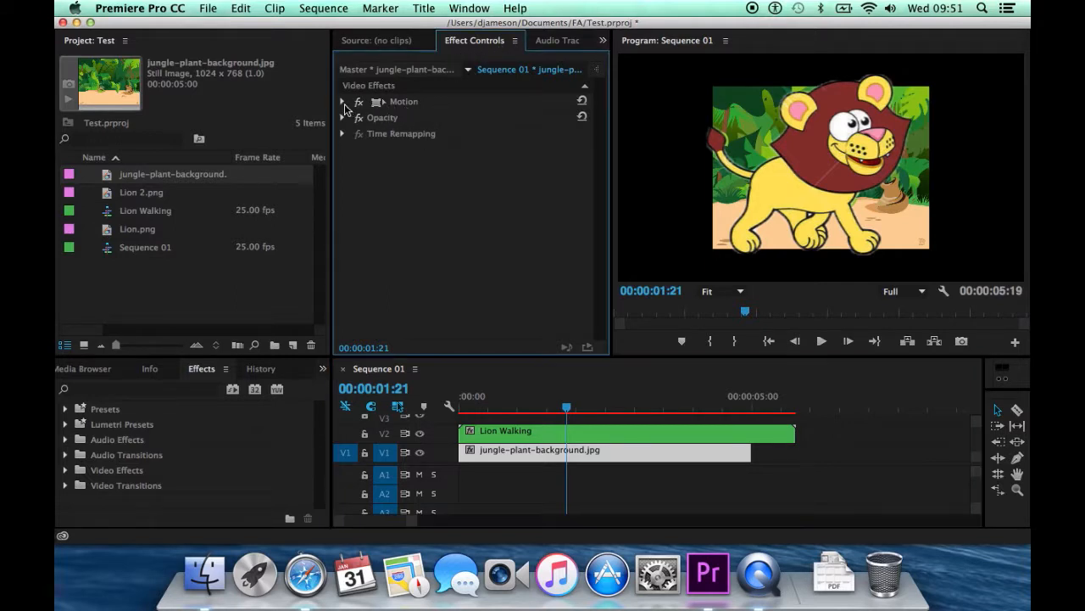
{"action": "left_click_drag", "start_coordinate": [474, 139], "coordinate": [553, 139]}
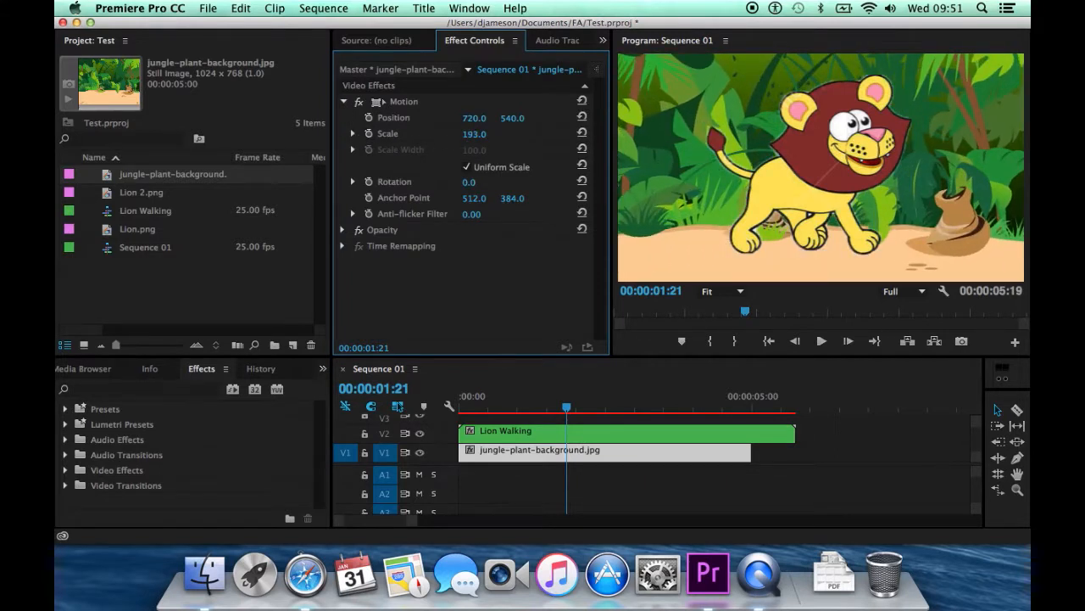
Set the Lion Walking clip's Scale to 62 and its Position to -211, 769, outside the left edge of the picture.
{"action": "left_click", "coordinate": [552, 434]}
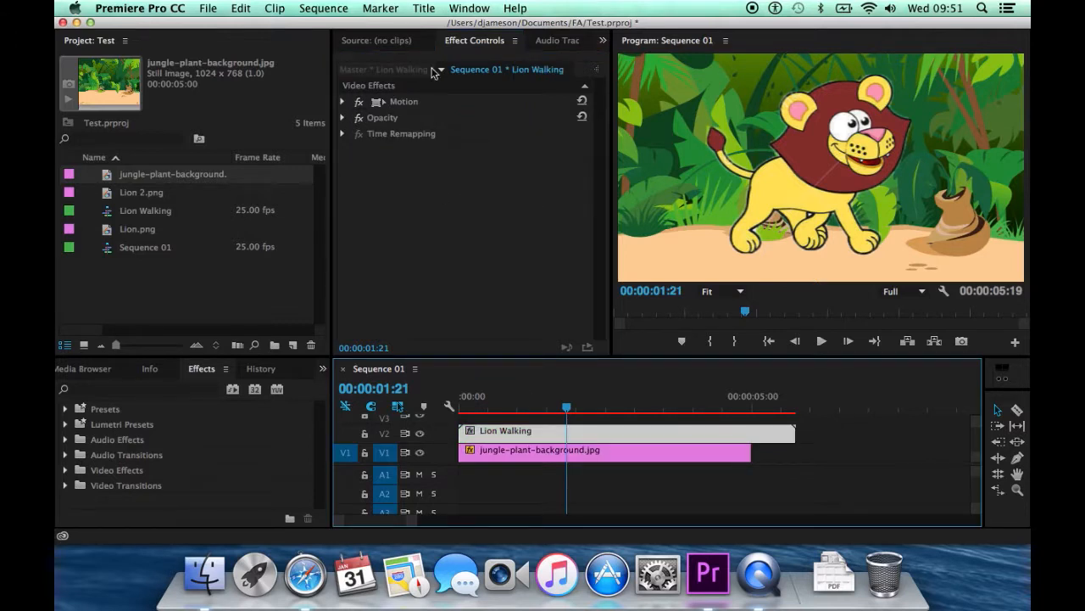
{"action": "left_click", "coordinate": [344, 102]}
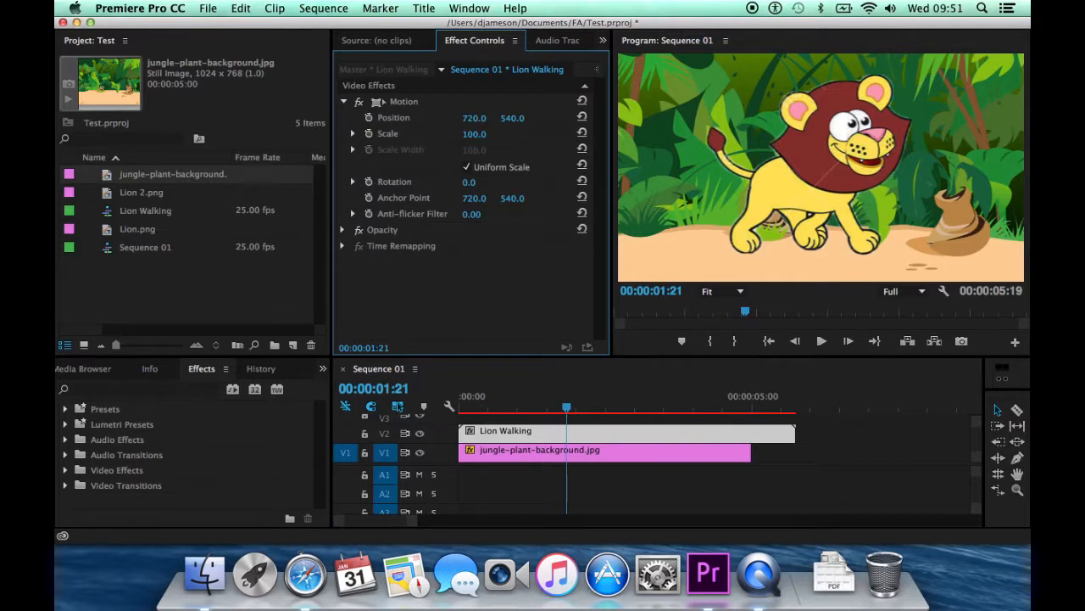
{"action": "left_click_drag", "start_coordinate": [474, 134], "coordinate": [80, 118]}
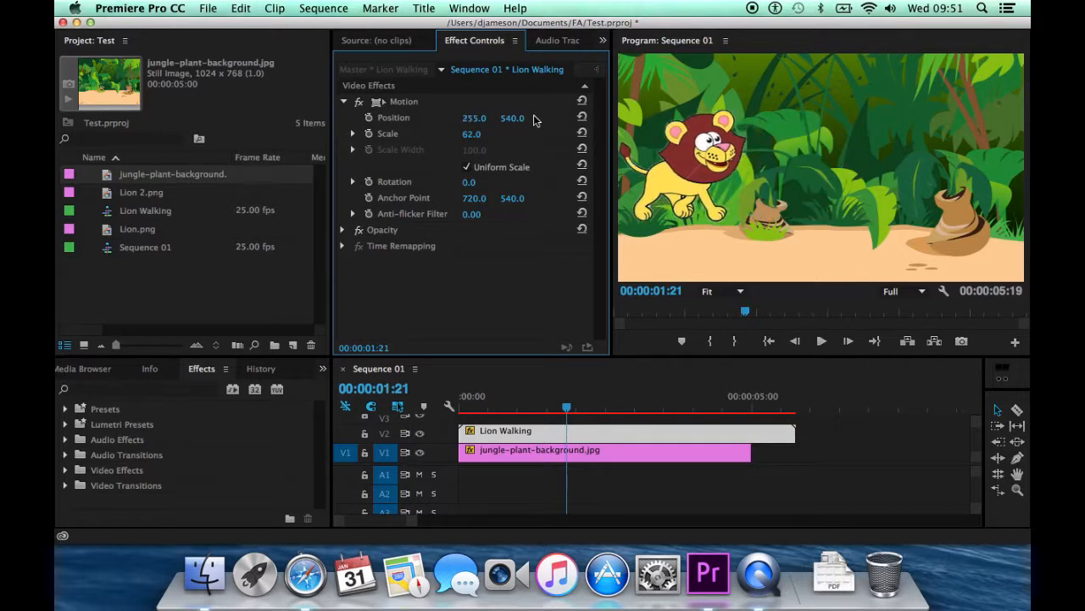
{"action": "left_click_drag", "start_coordinate": [512, 118], "coordinate": [706, 118]}
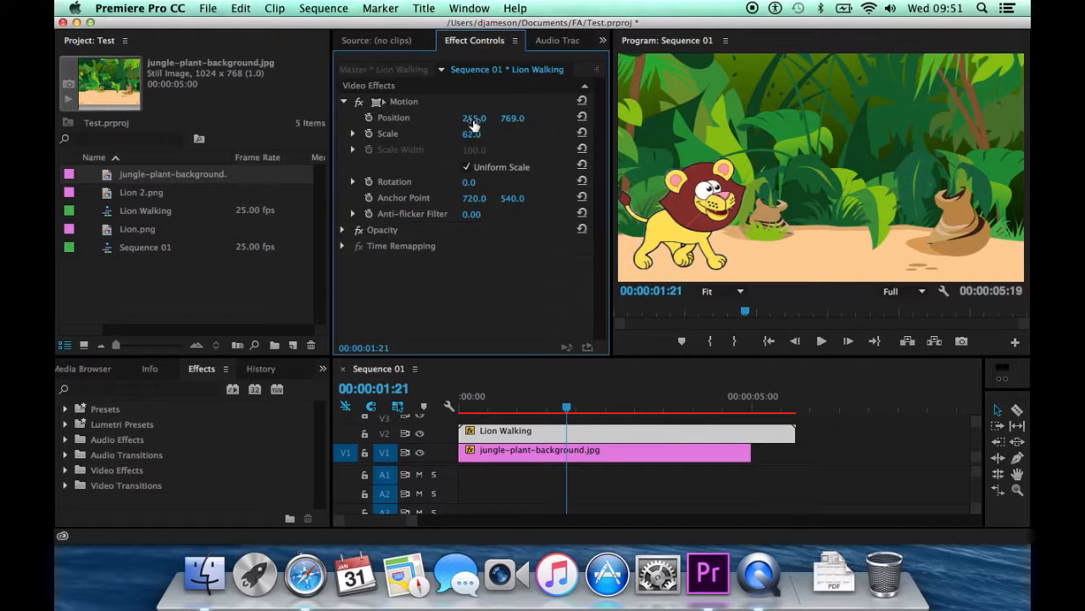
{"action": "left_click_drag", "start_coordinate": [474, 118], "coordinate": [108, 117]}
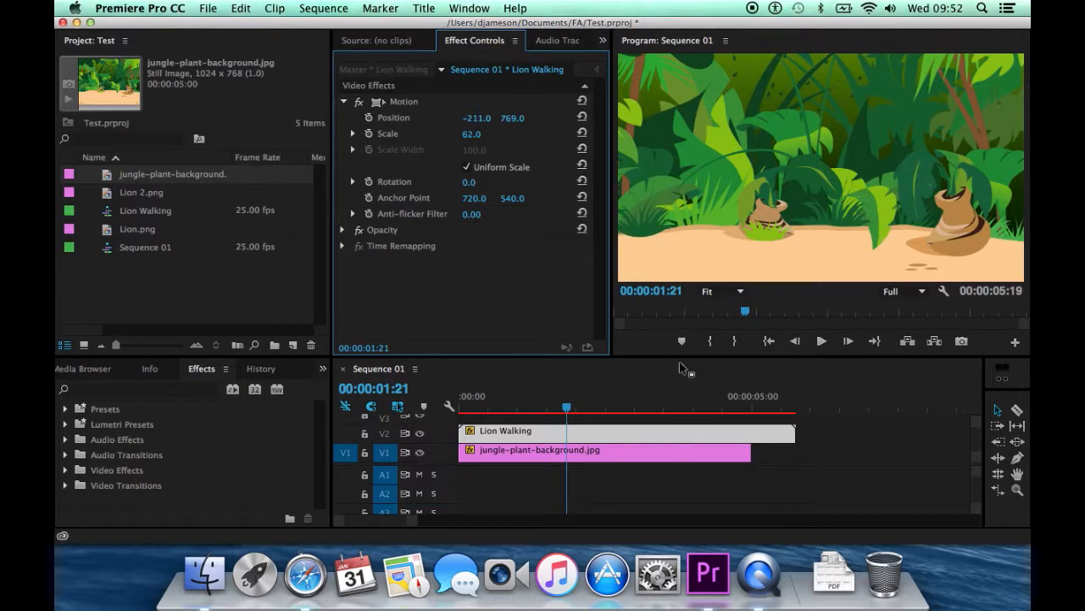
Turn on Position animation for Lion Walking at 00:00:00:00 and show the keyframe timeline in Effect Controls.
{"action": "left_click_drag", "start_coordinate": [561, 408], "coordinate": [449, 411]}
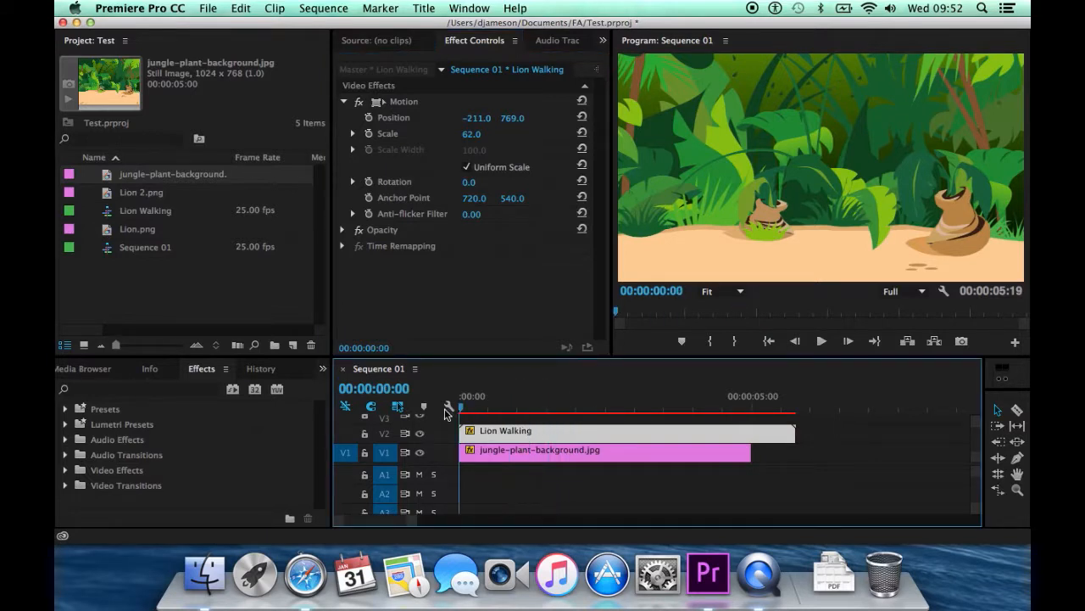
{"action": "left_click", "coordinate": [366, 117]}
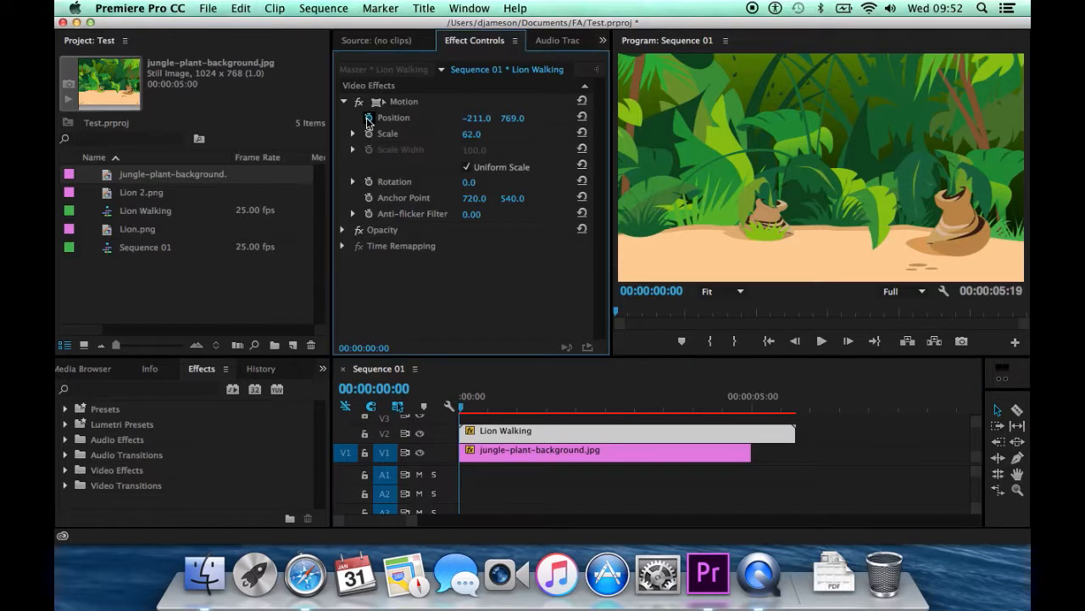
{"action": "left_click", "coordinate": [597, 70]}
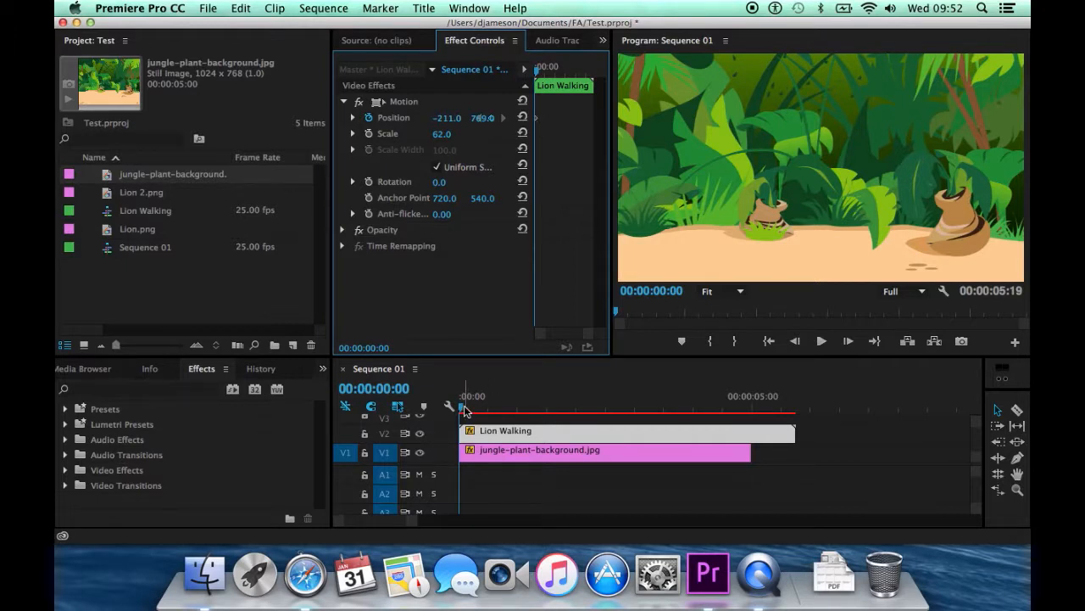
Add a Position keyframe at 00:00:04:00 that moves the lion rightward across the jungle, keeping its vertical position at 769, and play the animation.
{"action": "left_click_drag", "start_coordinate": [464, 409], "coordinate": [693, 413]}
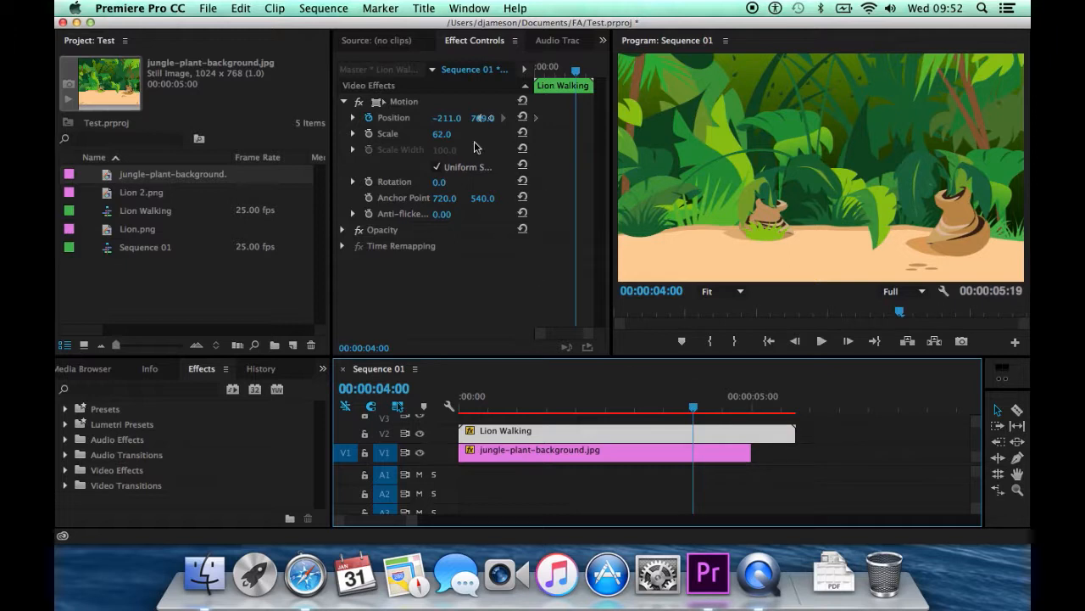
{"action": "left_click_drag", "start_coordinate": [473, 121], "coordinate": [830, 122]}
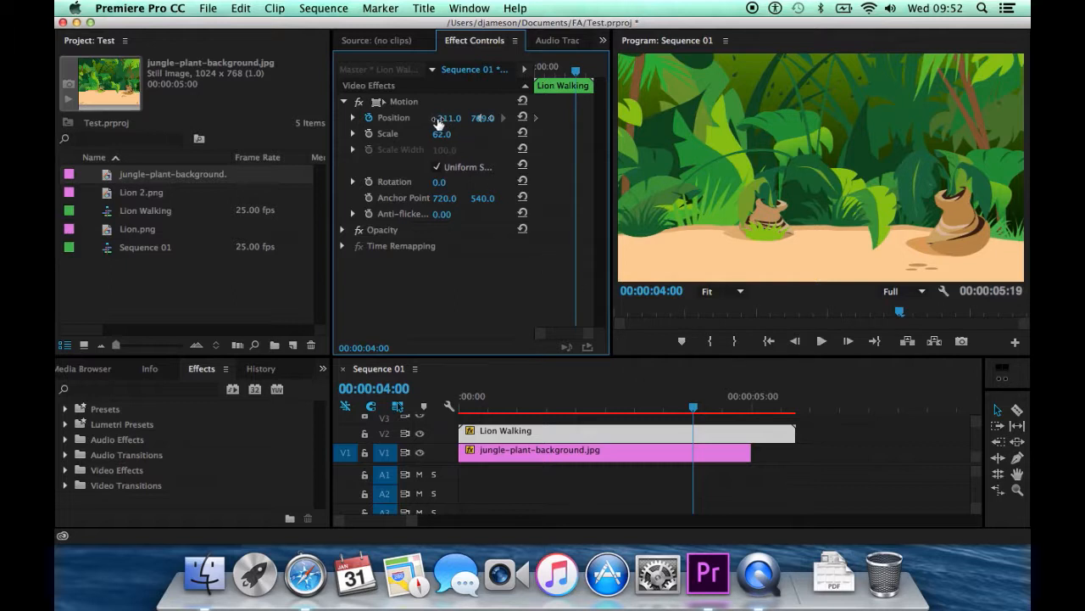
{"action": "left_click_drag", "start_coordinate": [483, 117], "coordinate": [652, 118]}
{"action": "left_click_drag", "start_coordinate": [482, 117], "coordinate": [616, 117]}
{"action": "left_click", "coordinate": [822, 342]}
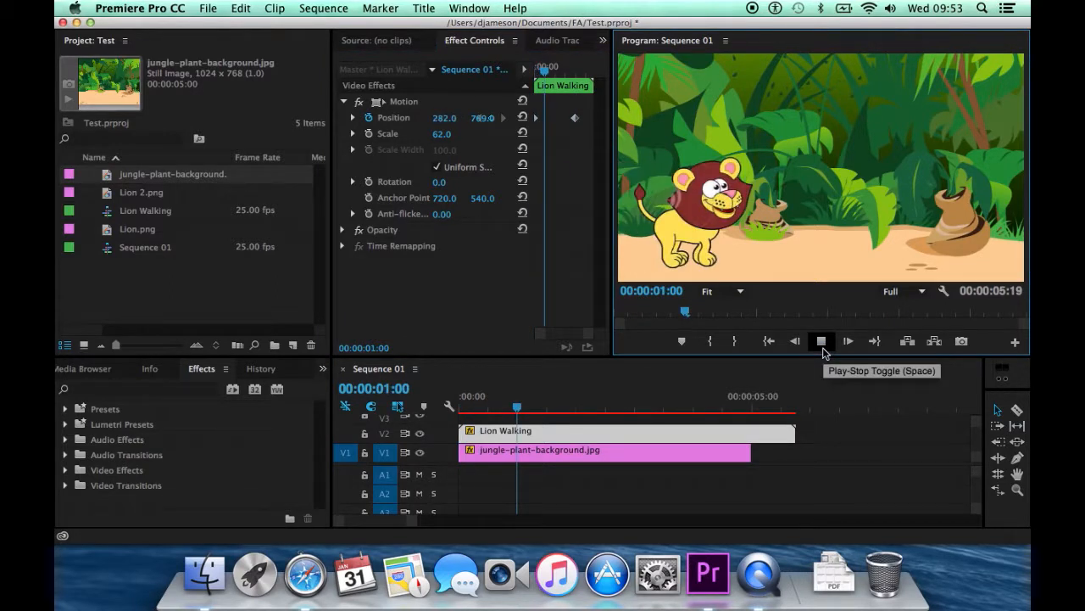